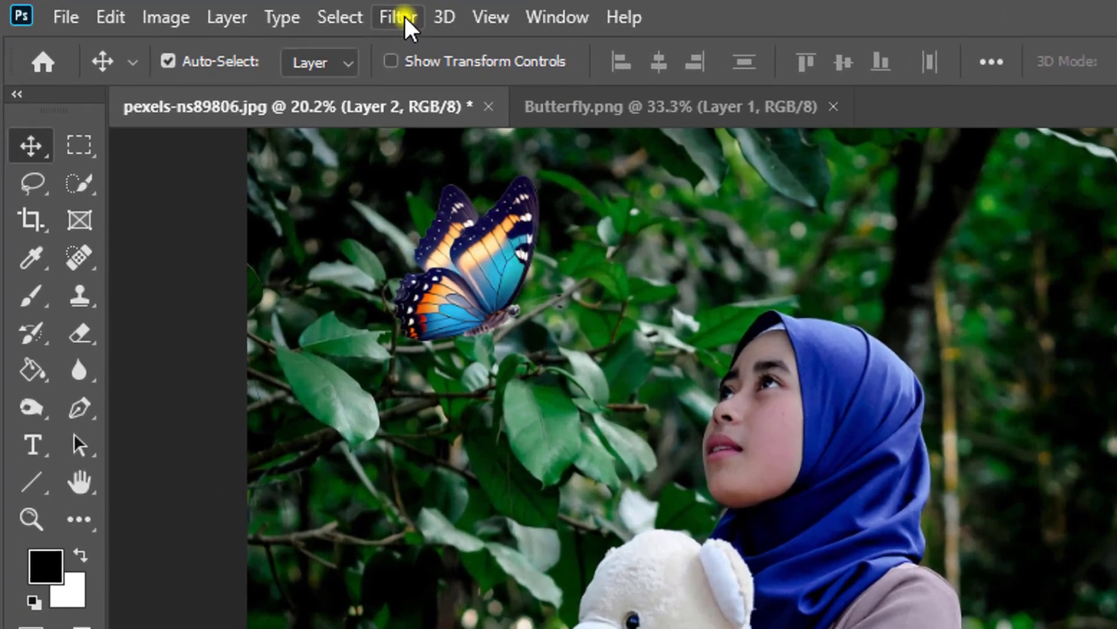
Step: Convert the butterfly layer, Layer 2, for smart filters, accepting its conversion into a smart object
{"action": "left_click", "coordinate": [348, 15]}
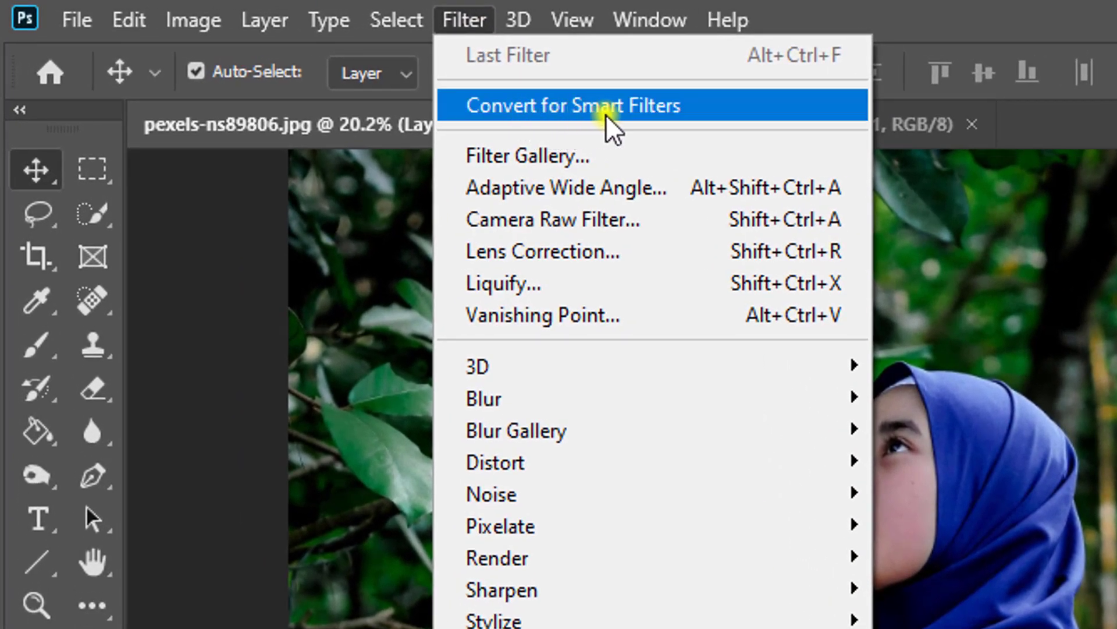
{"action": "left_click", "coordinate": [679, 107]}
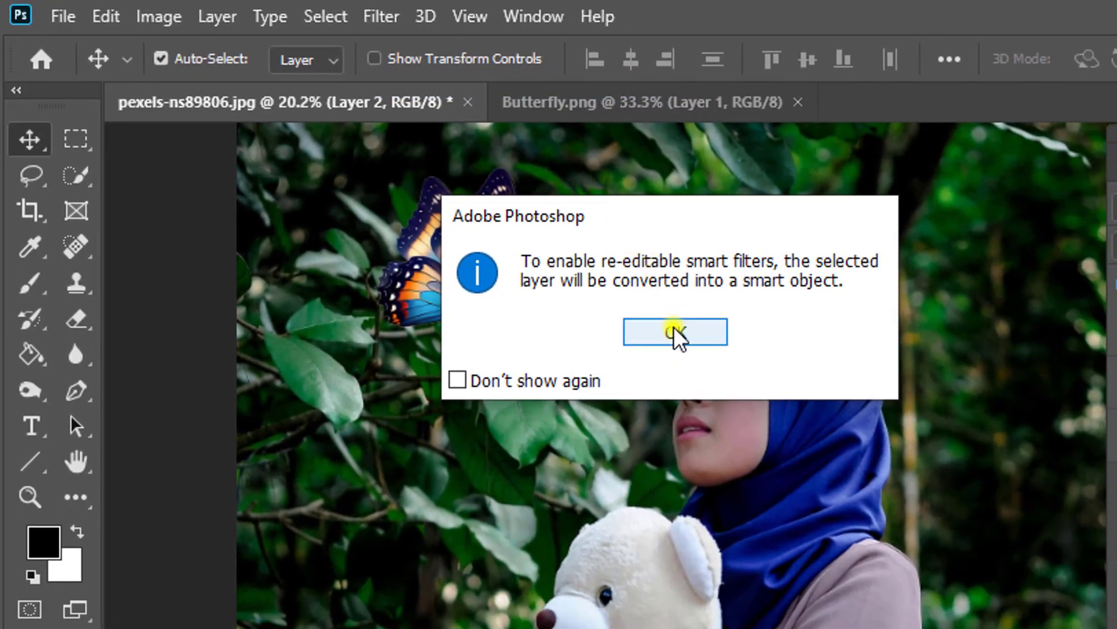
{"action": "left_click", "coordinate": [674, 331]}
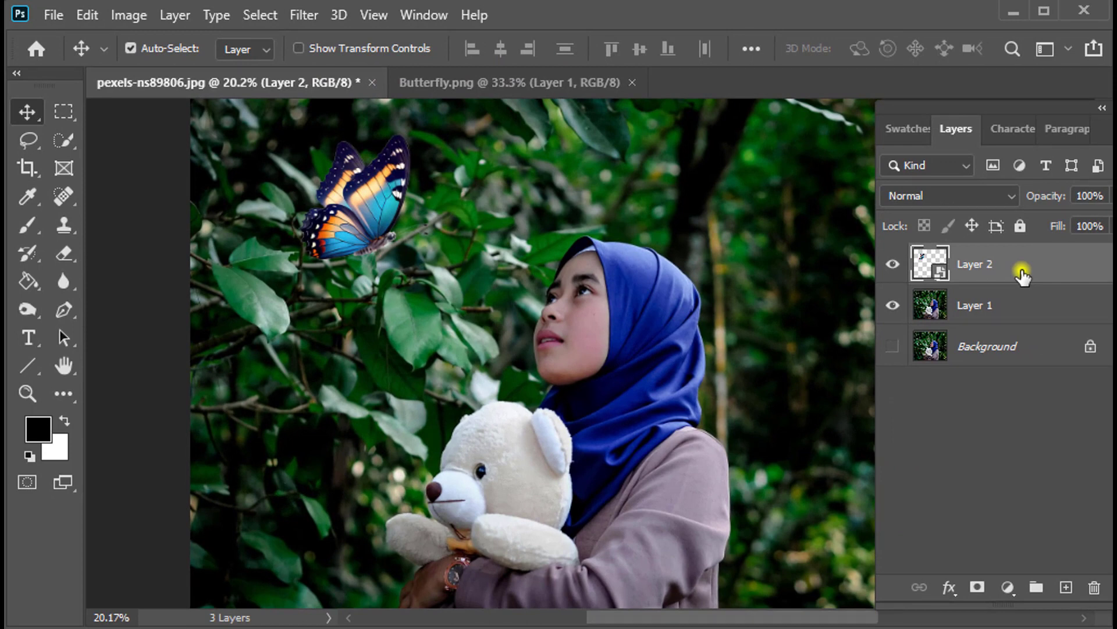
Step: Duplicate the butterfly smart object layer and set the copy's blend mode to Screen
{"action": "key", "text": "ctrl+j"}
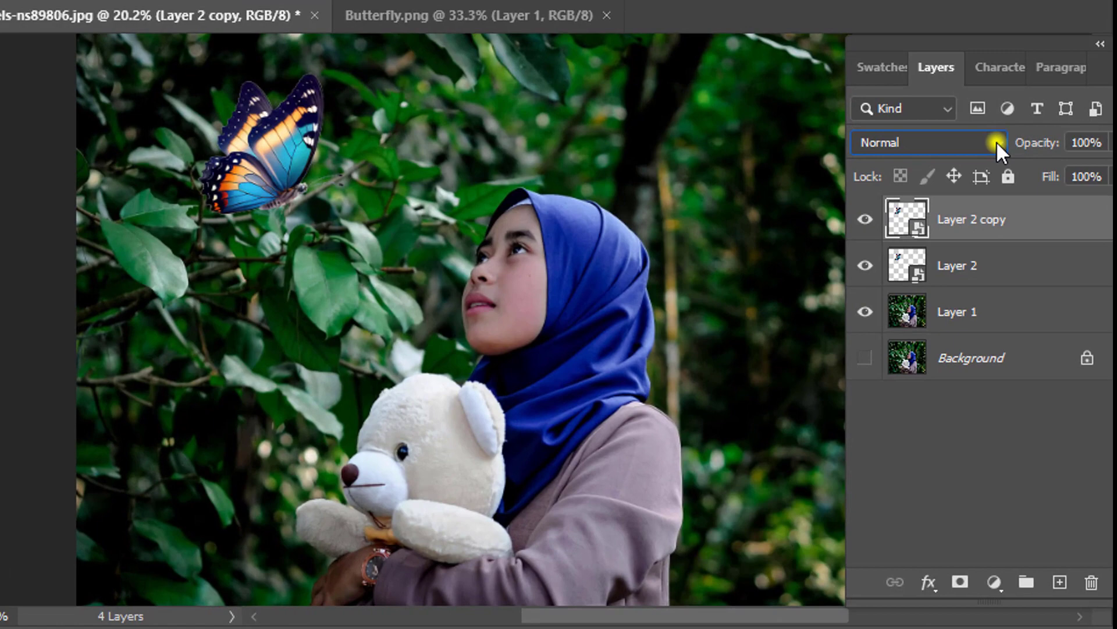
{"action": "left_click", "coordinate": [1011, 196]}
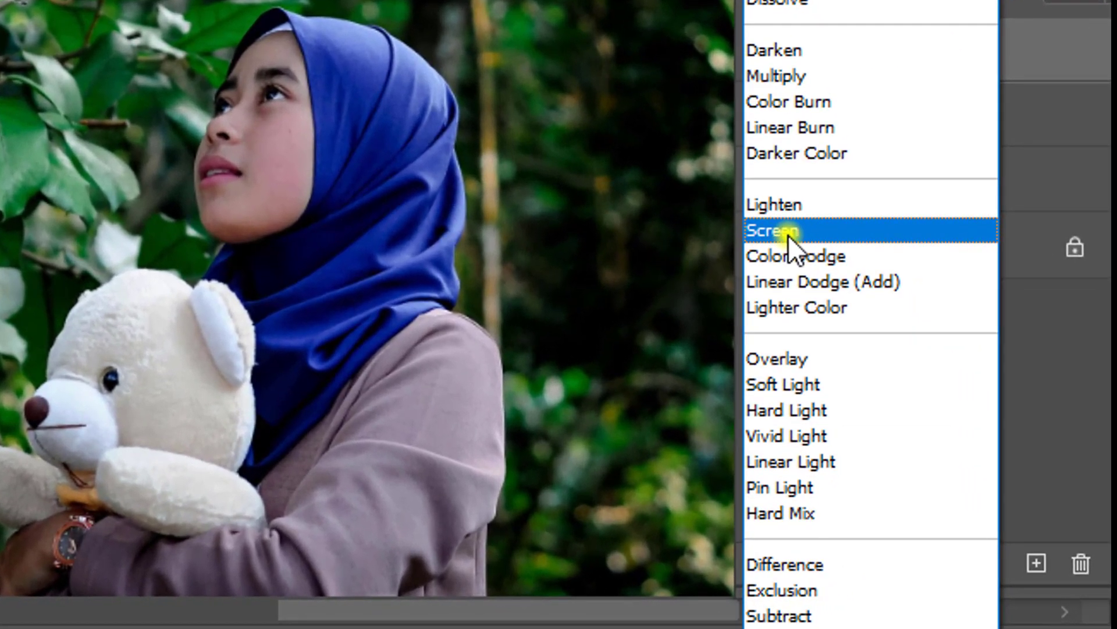
{"action": "left_click", "coordinate": [788, 232]}
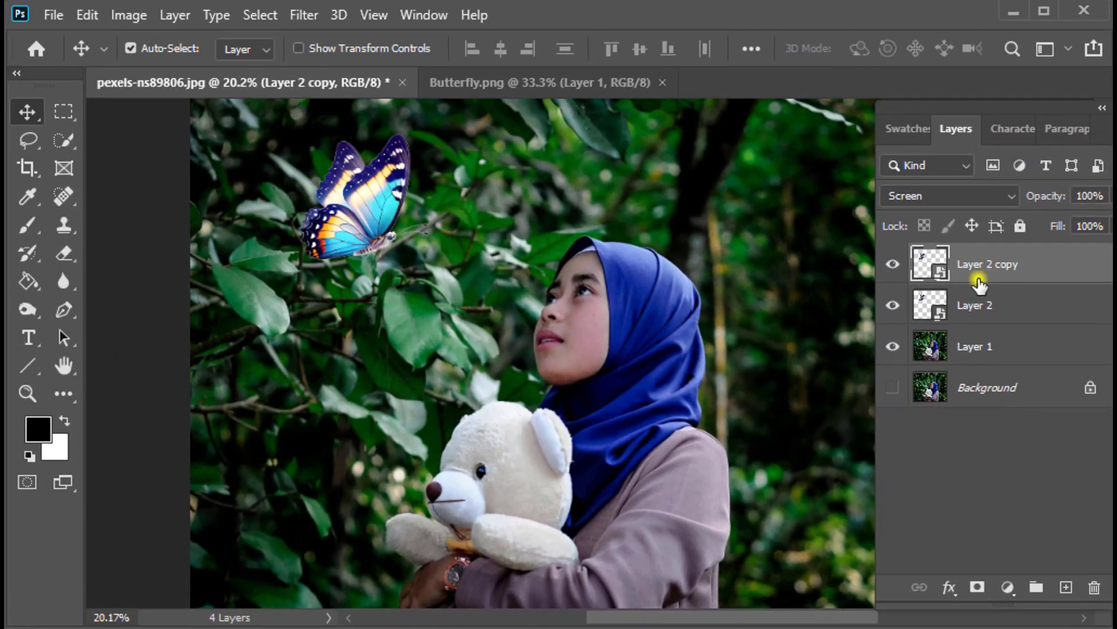
Step: Apply a Gaussian Blur with a 5-pixel radius to the Screen-mode butterfly copy
{"action": "left_click", "coordinate": [305, 17]}
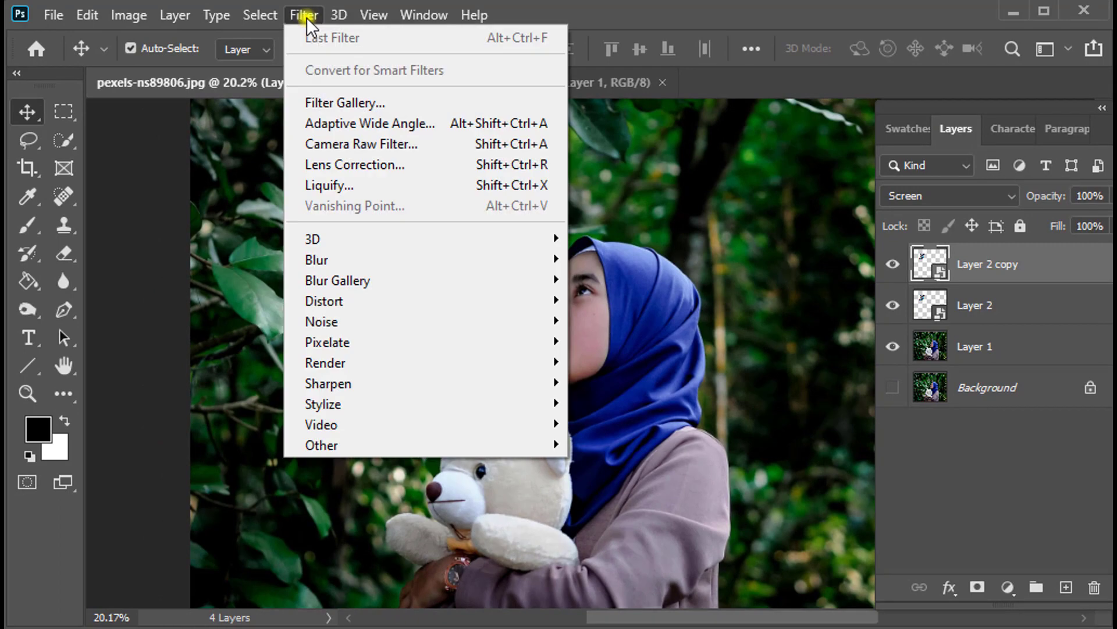
{"action": "mouse_move", "coordinate": [341, 256]}
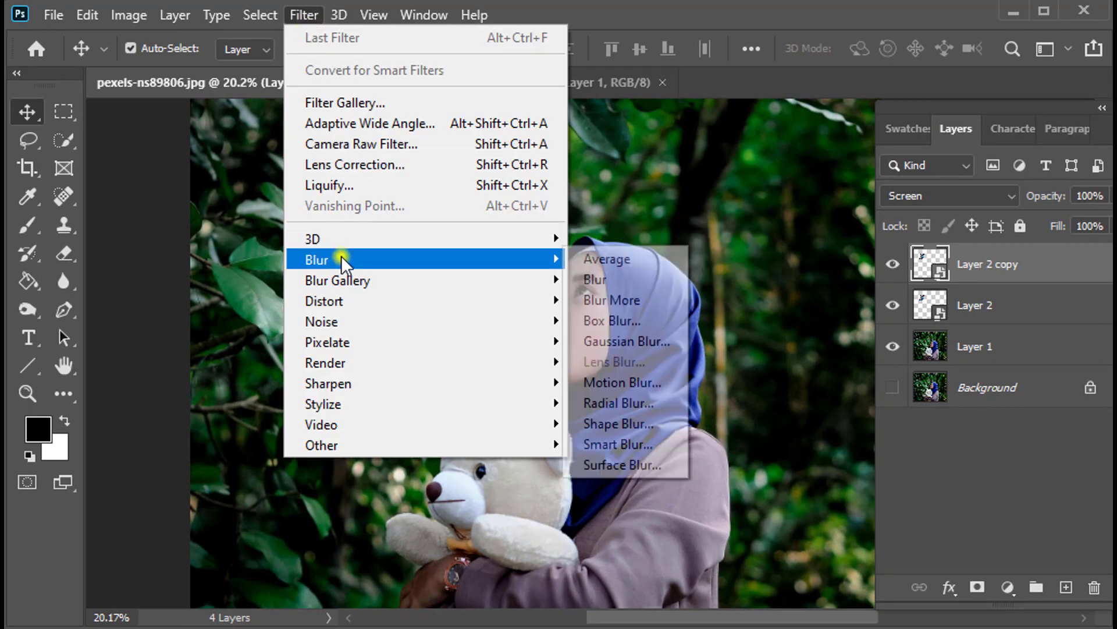
{"action": "left_click", "coordinate": [649, 340]}
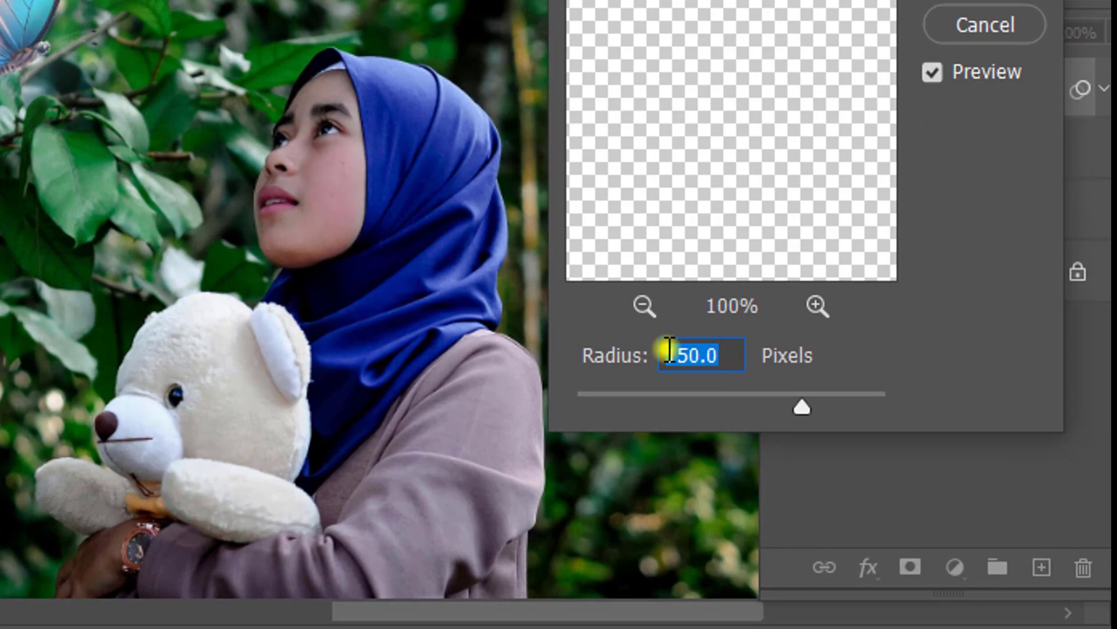
{"action": "type", "text": "5"}
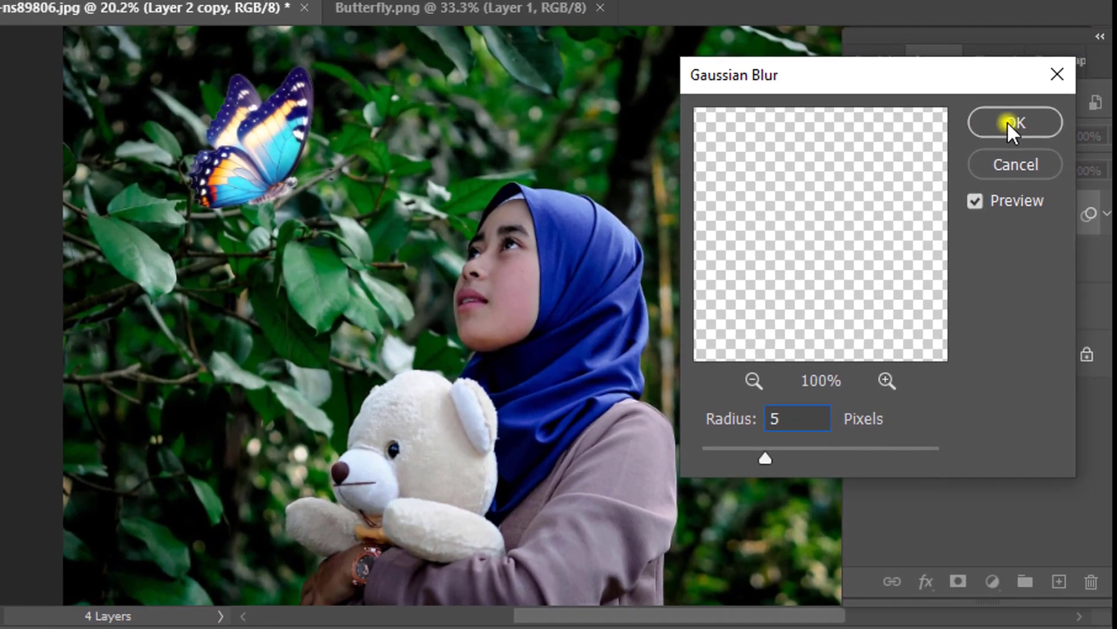
{"action": "left_click", "coordinate": [1006, 121]}
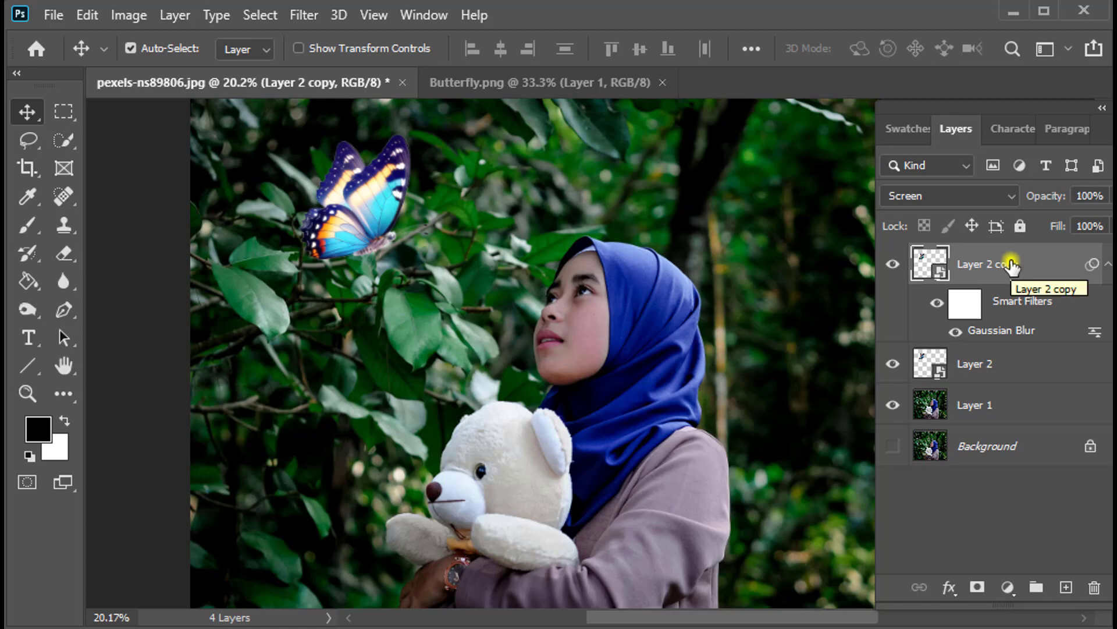
Step: Duplicate the blurred butterfly copy and set the new layer's Gaussian Blur radius to 15 pixels
{"action": "key", "text": "ctrl+j"}
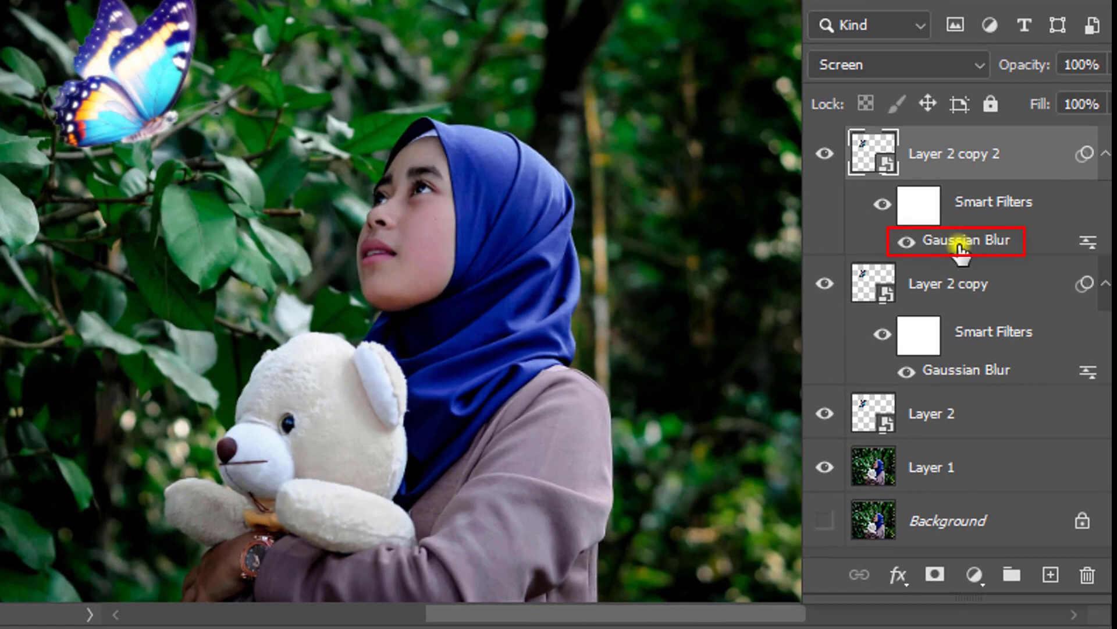
{"action": "double_click", "coordinate": [961, 245]}
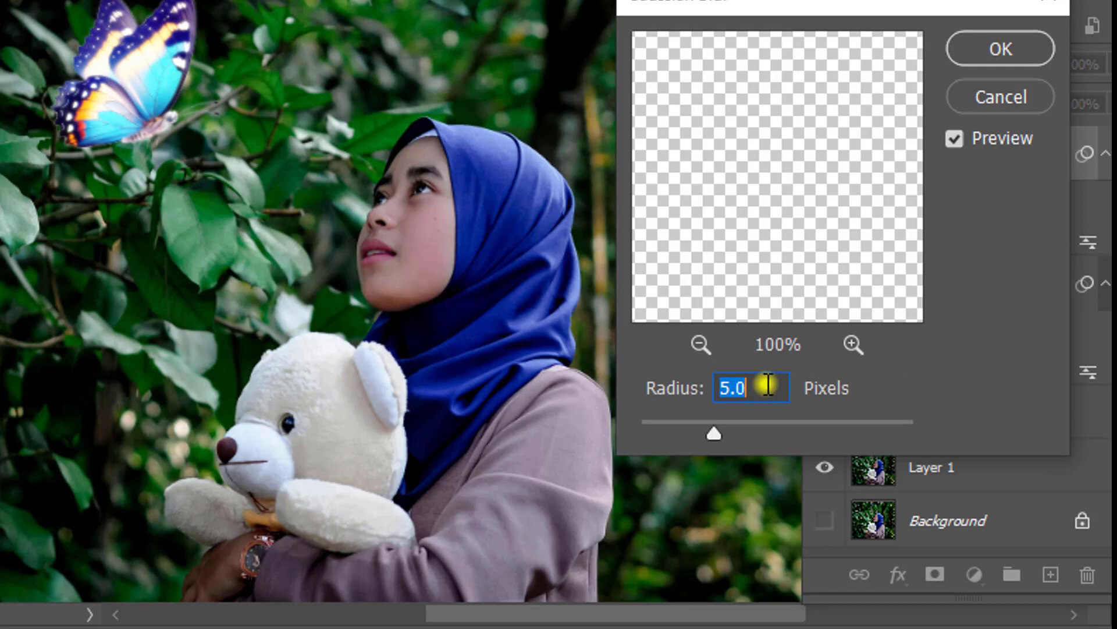
{"action": "left_click_drag", "start_coordinate": [748, 387], "coordinate": [706, 385]}
{"action": "type", "text": "15"}
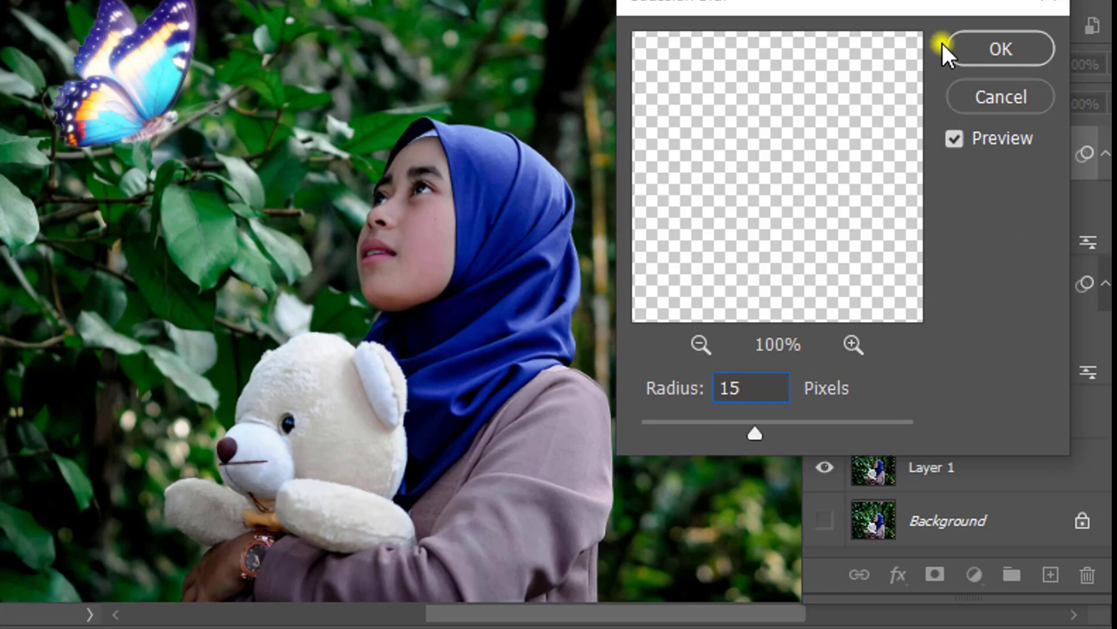
{"action": "left_click", "coordinate": [994, 45]}
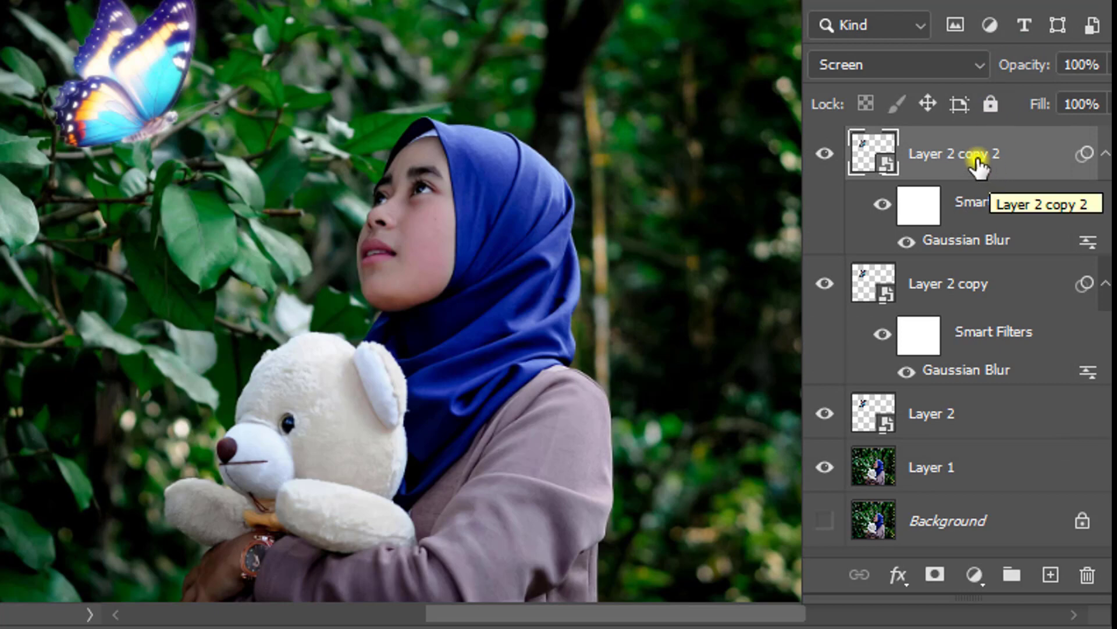
Step: Duplicate the 15-pixel blurred butterfly layer and set the new copy's Gaussian Blur radius to 150 pixels
{"action": "key", "text": "ctrl+j"}
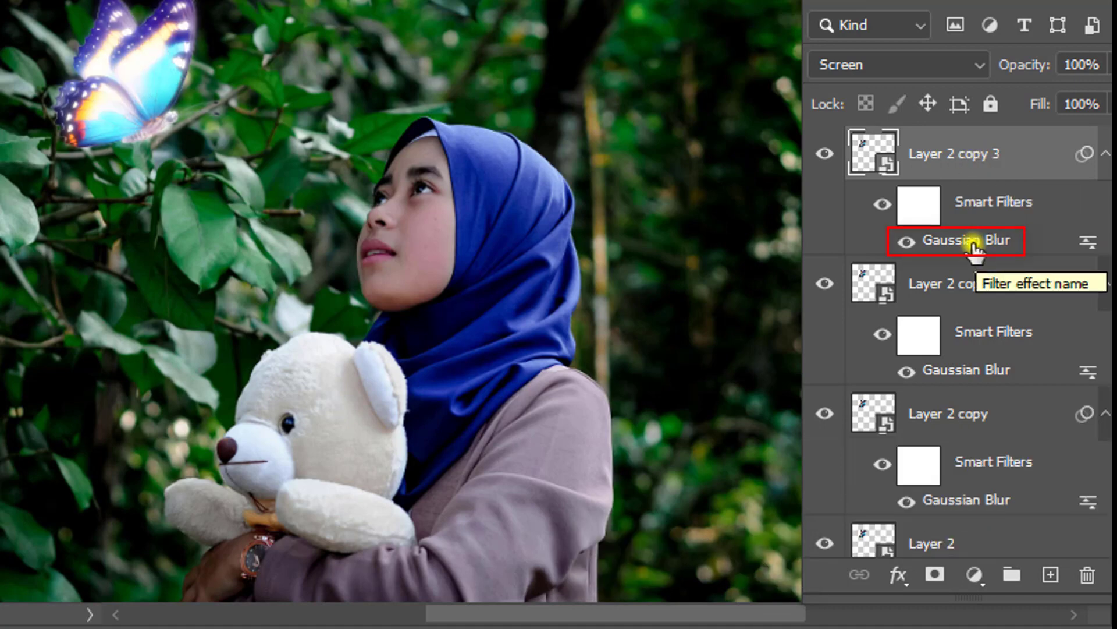
{"action": "double_click", "coordinate": [973, 244]}
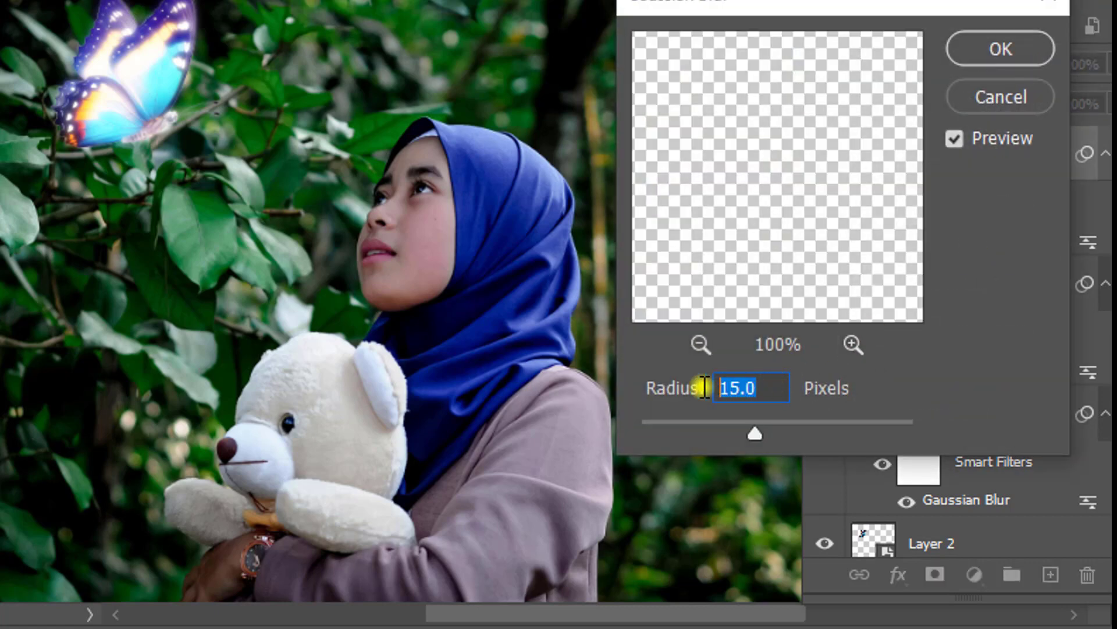
{"action": "type", "text": "150"}
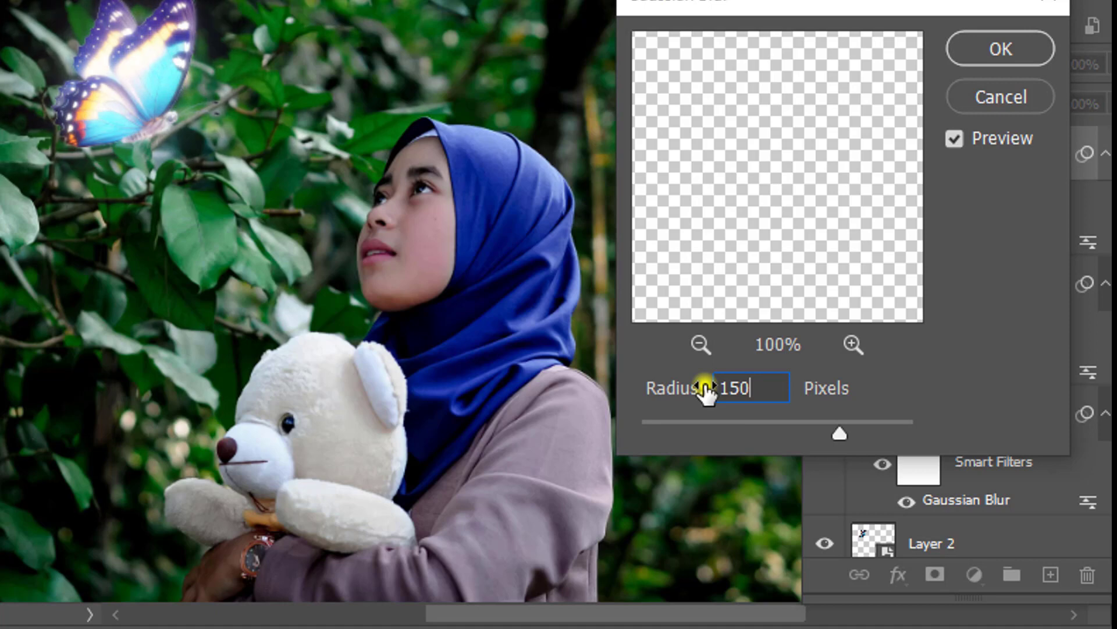
{"action": "left_click", "coordinate": [1000, 47]}
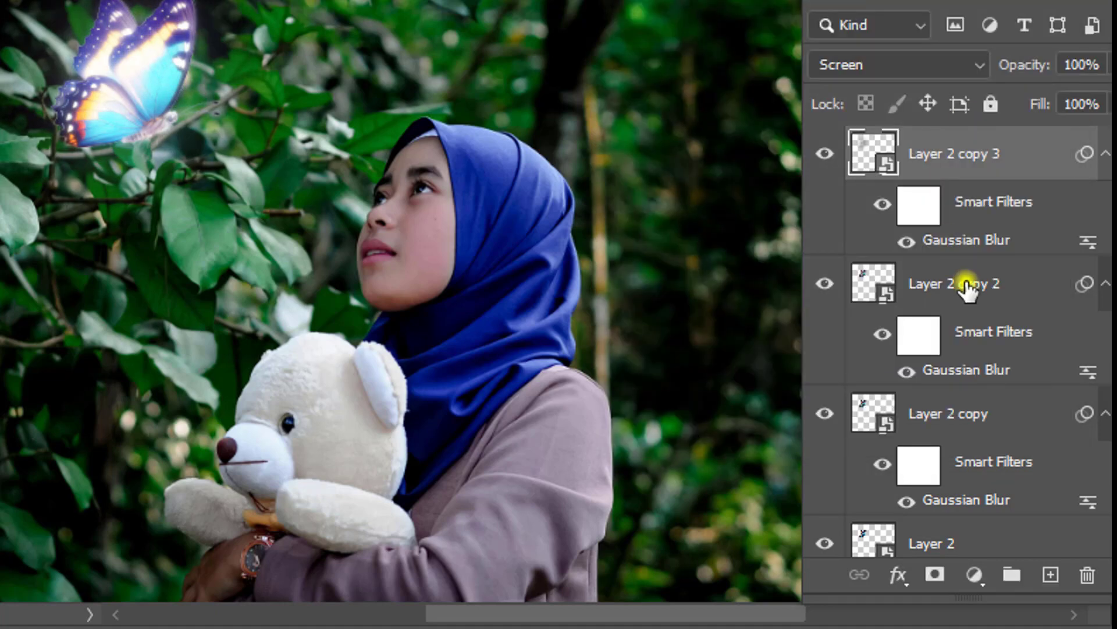
Step: Group all the butterfly layers, from Layer 2 copy 3 down to Layer 2
{"action": "scroll", "coordinate": [966, 187], "scroll_direction": "down", "scroll_amount": 3}
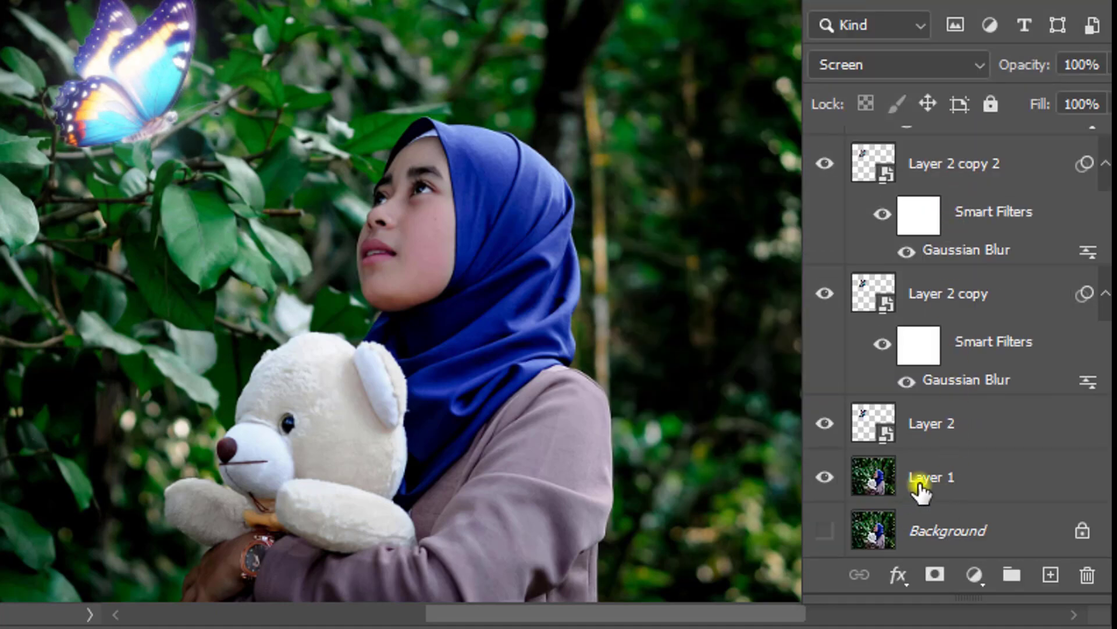
{"action": "scroll", "coordinate": [949, 349], "scroll_direction": "up", "scroll_amount": 3}
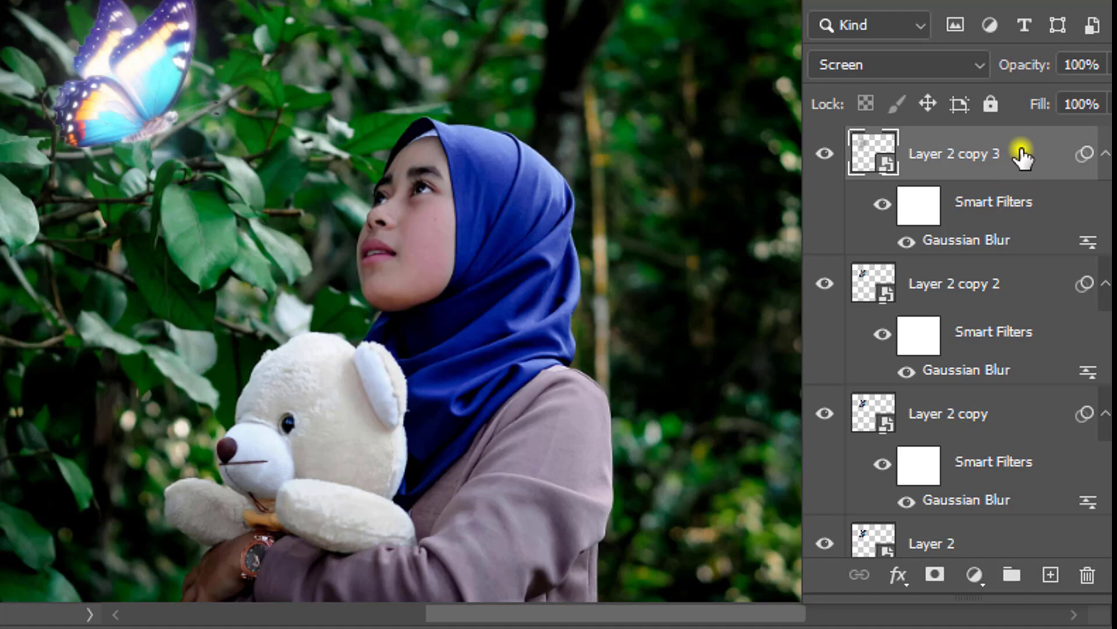
{"action": "scroll", "coordinate": [1016, 378], "scroll_direction": "down", "scroll_amount": 3}
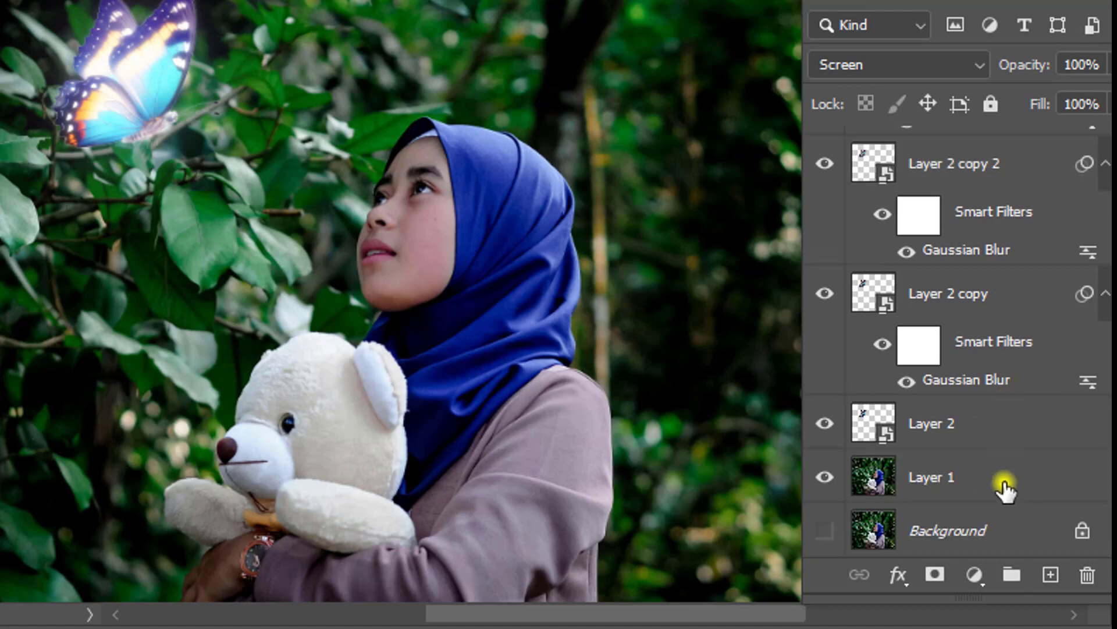
{"action": "left_click", "coordinate": [1005, 425], "text": "shift"}
{"action": "scroll", "coordinate": [962, 217], "scroll_direction": "up", "scroll_amount": 3}
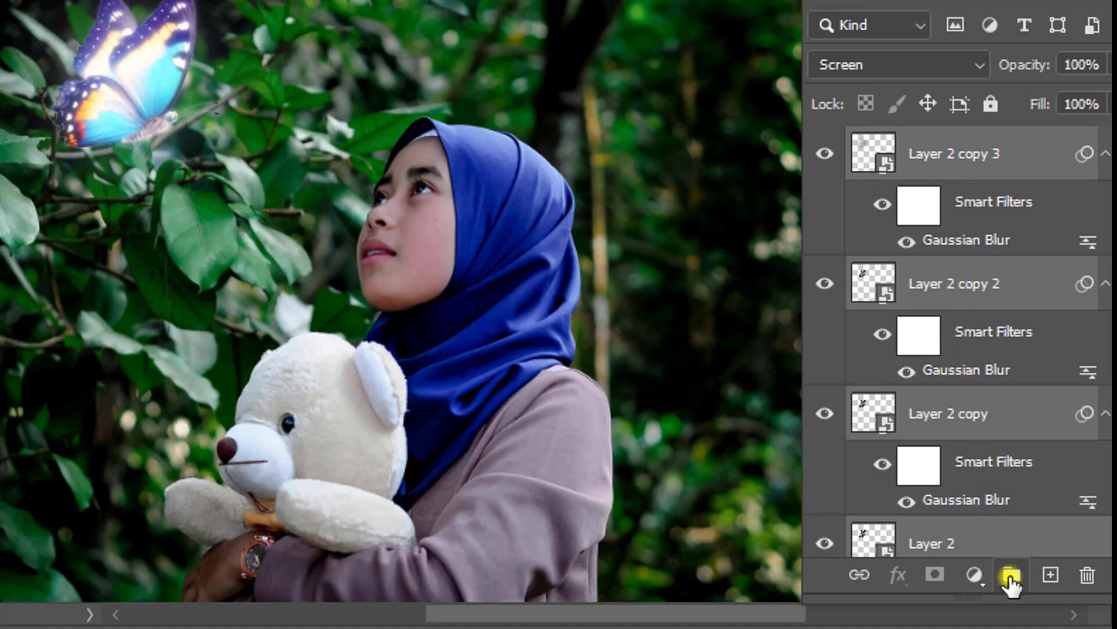
{"action": "left_click", "coordinate": [1011, 578]}
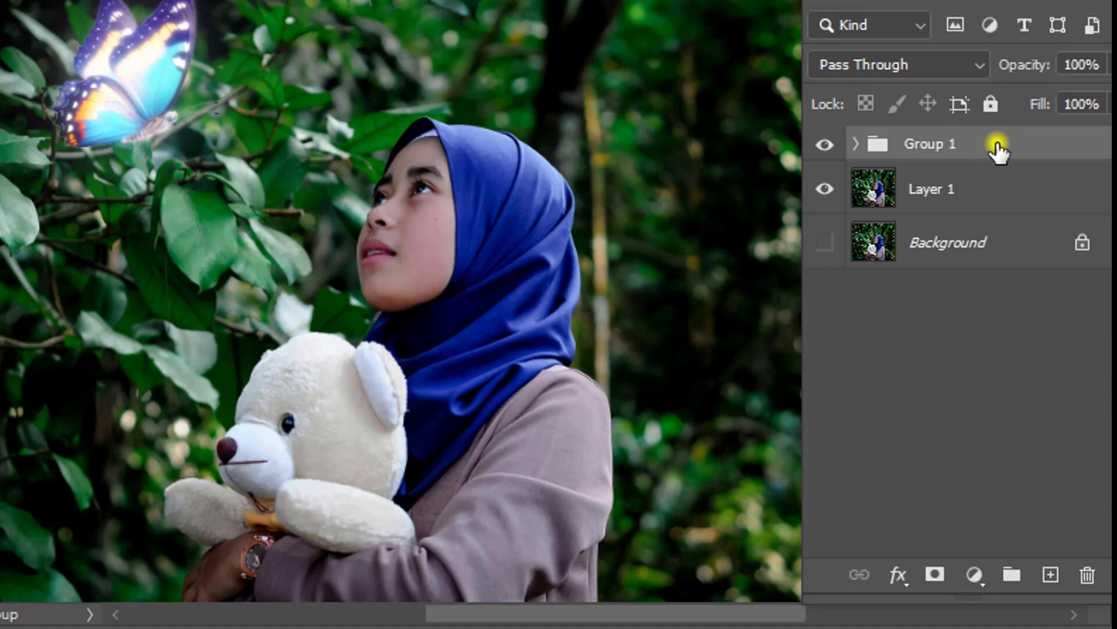
Step: Add a Hue/Saturation adjustment above the butterfly group, enable Colorize and clip it to the group
{"action": "left_click", "coordinate": [974, 576]}
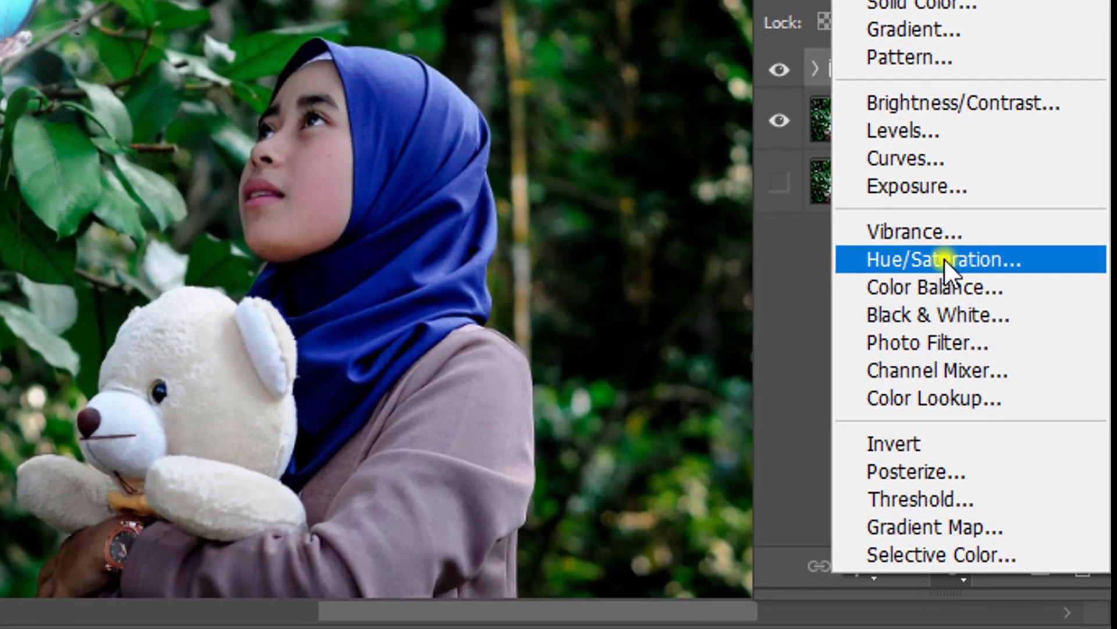
{"action": "left_click", "coordinate": [944, 257]}
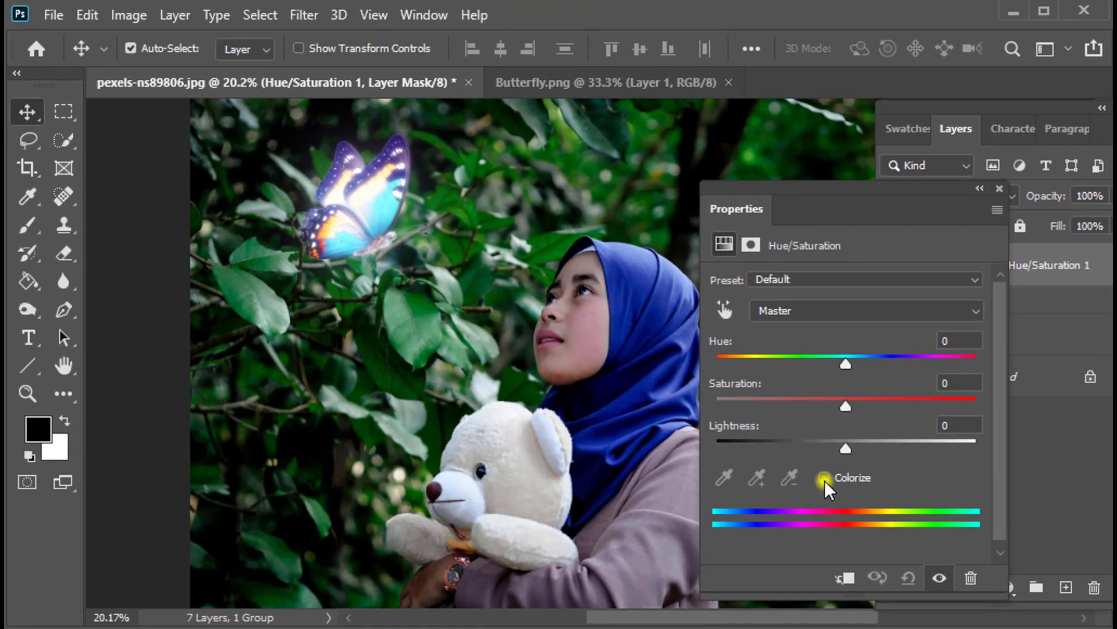
{"action": "left_click", "coordinate": [825, 479]}
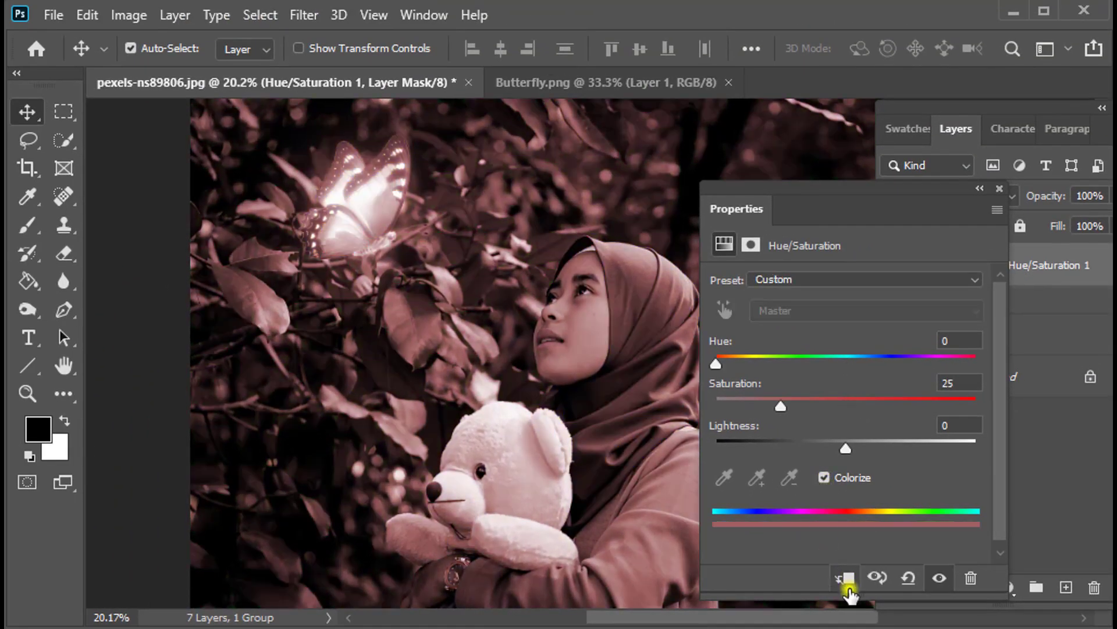
{"action": "left_click", "coordinate": [847, 582]}
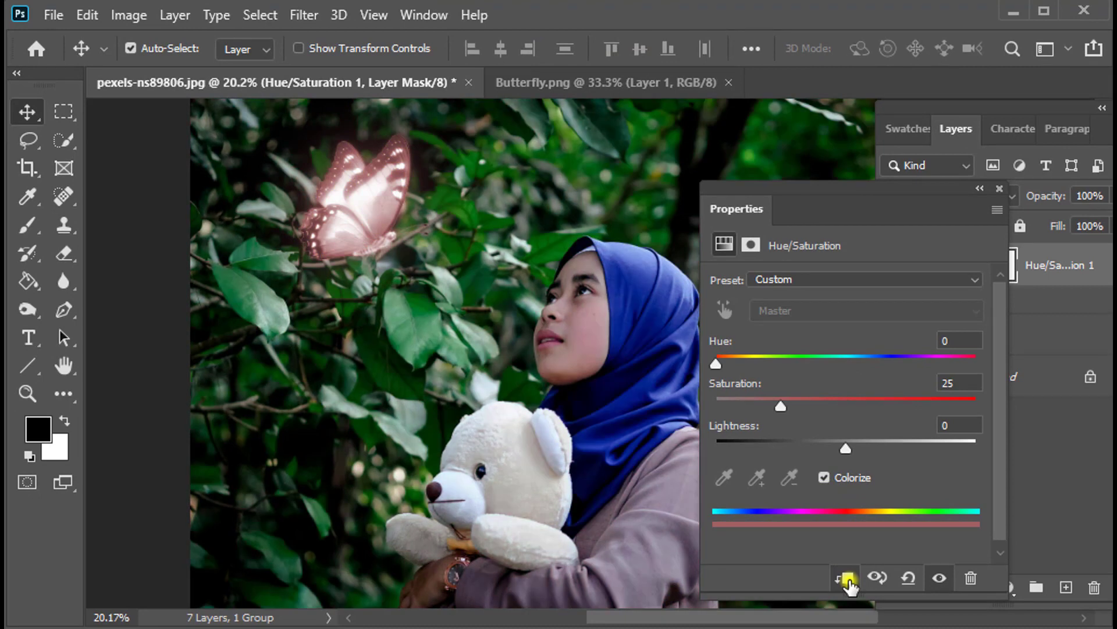
Step: Raise the butterfly's Hue/Saturation saturation to 90 and shift its hue to yellow
{"action": "left_click", "coordinate": [715, 405]}
{"action": "left_click_drag", "start_coordinate": [714, 408], "coordinate": [911, 404]}
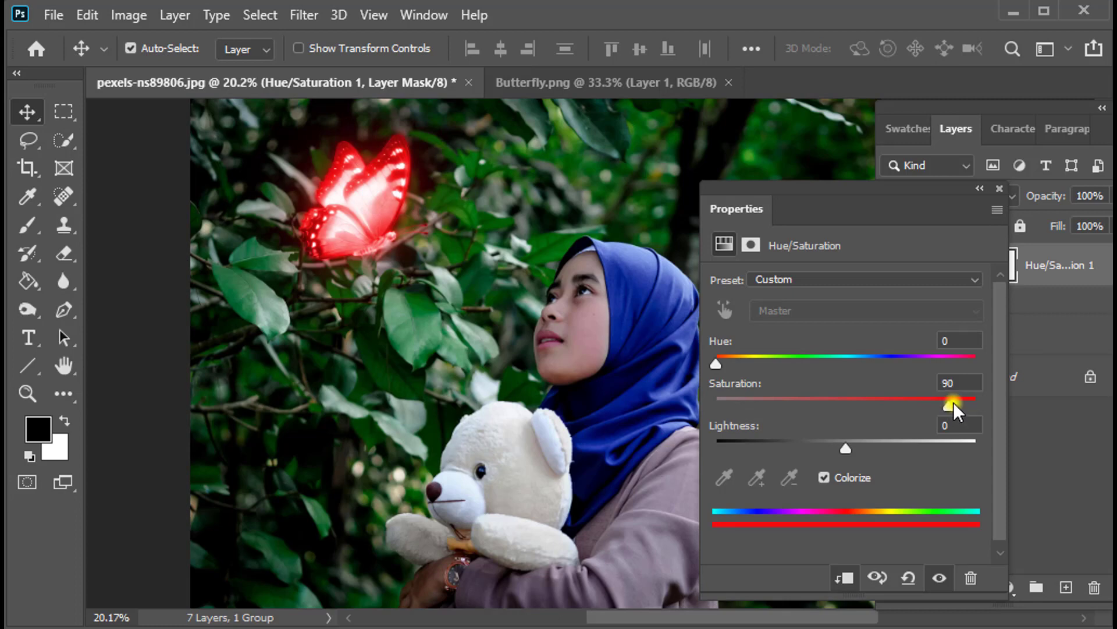
{"action": "left_click_drag", "start_coordinate": [718, 362], "coordinate": [763, 363]}
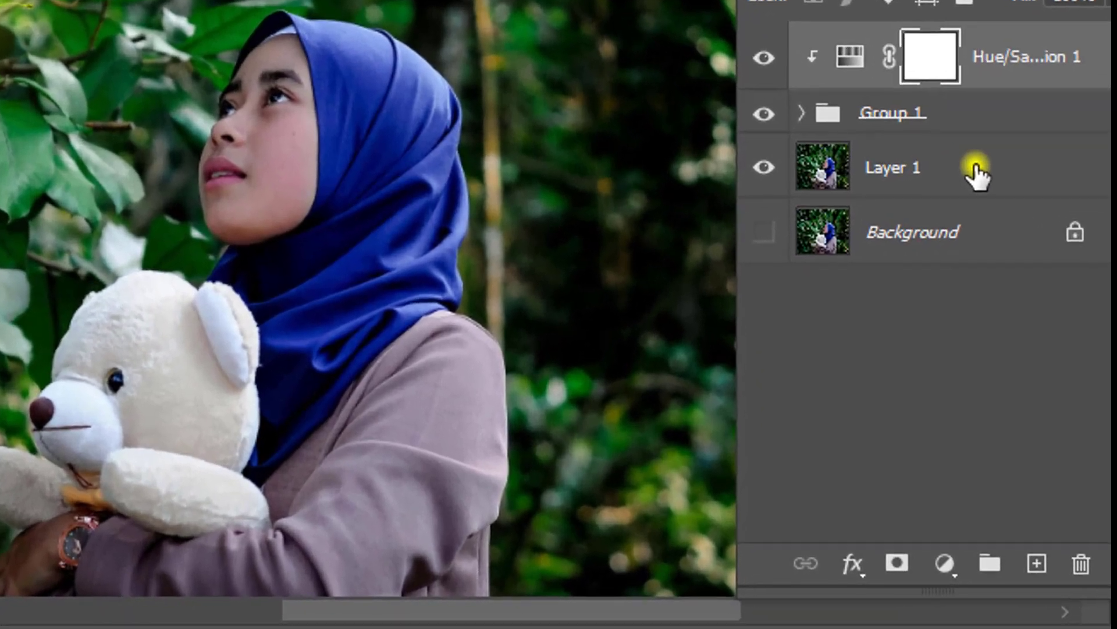
Step: Add an Exposure adjustment directly above Layer 1 with exposure -5.00 and gamma correction 0.91 to darken the photo
{"action": "left_click", "coordinate": [989, 173]}
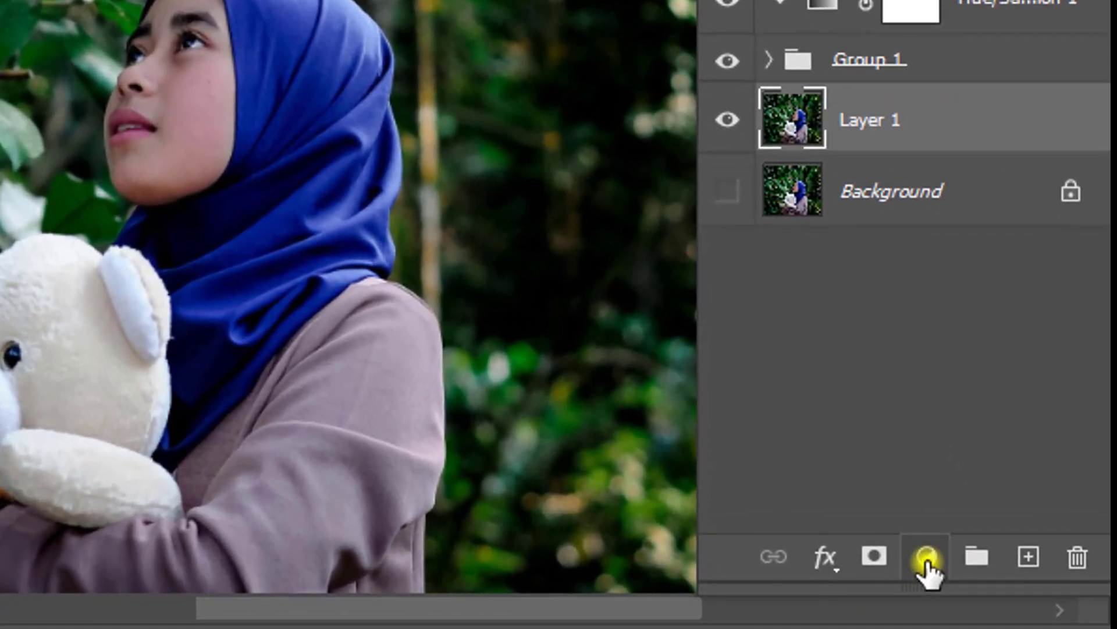
{"action": "left_click", "coordinate": [926, 558]}
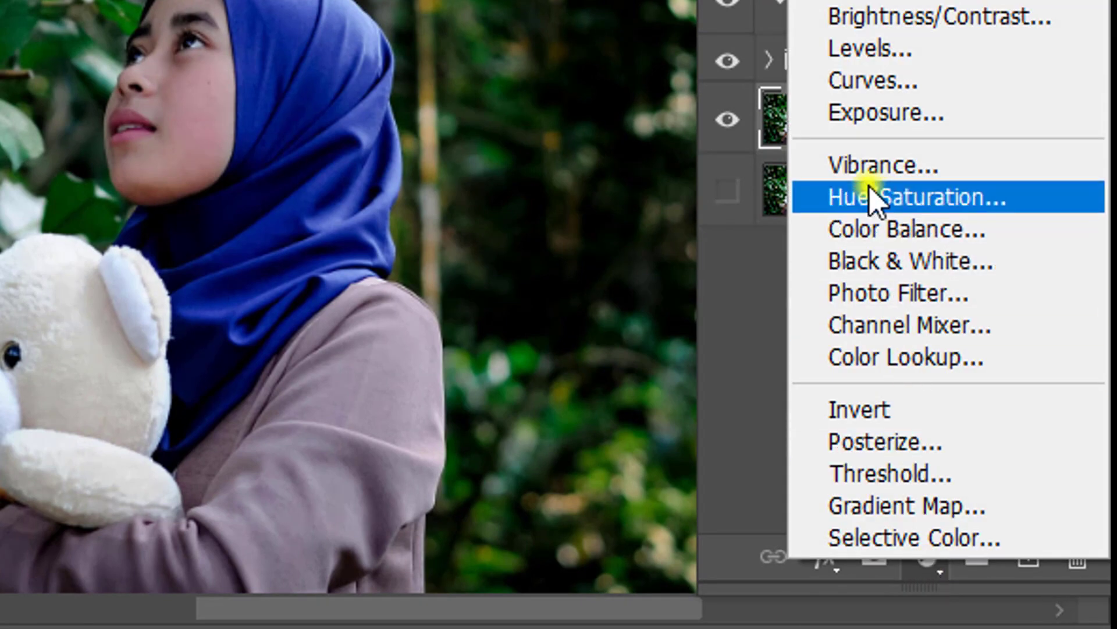
{"action": "left_click", "coordinate": [866, 116]}
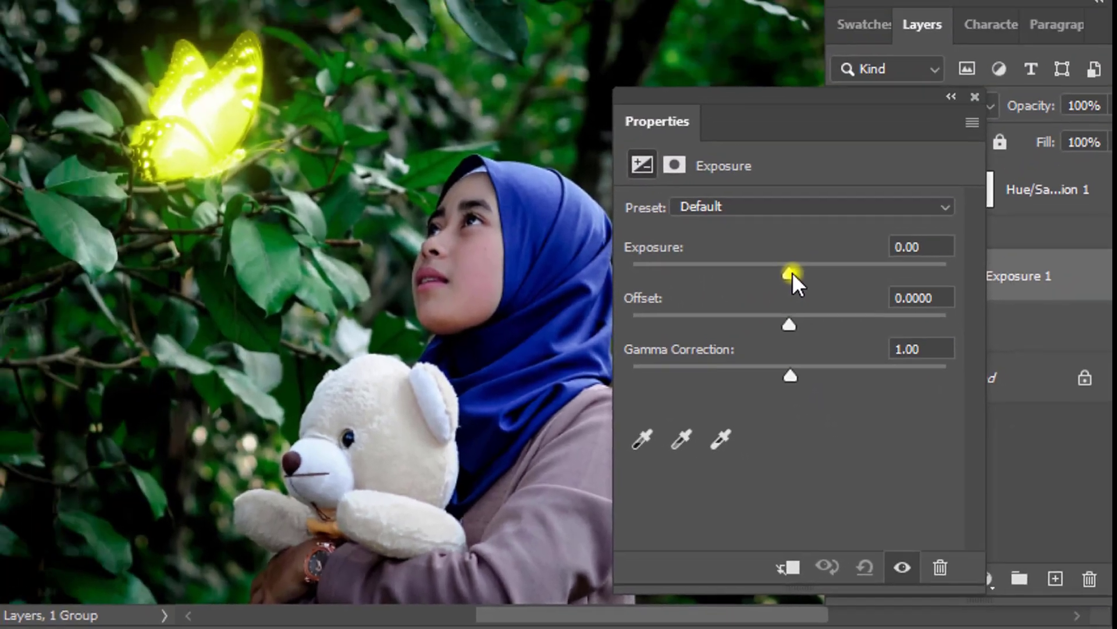
{"action": "left_click_drag", "start_coordinate": [683, 154], "coordinate": [592, 153]}
{"action": "left_click_drag", "start_coordinate": [731, 275], "coordinate": [703, 282]}
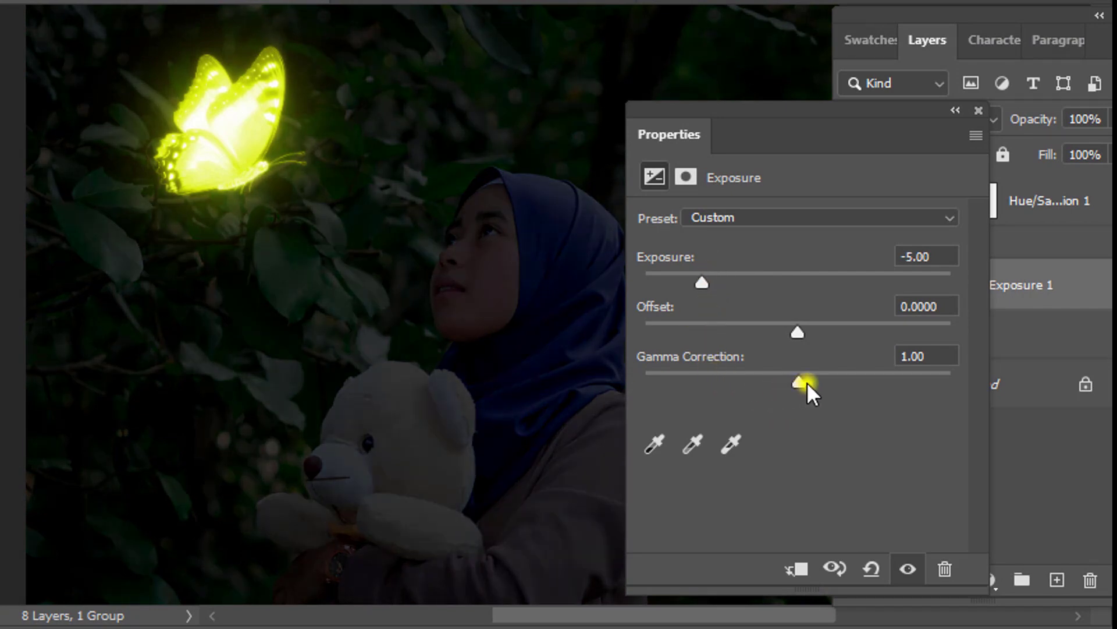
{"action": "left_click_drag", "start_coordinate": [802, 381], "coordinate": [809, 381]}
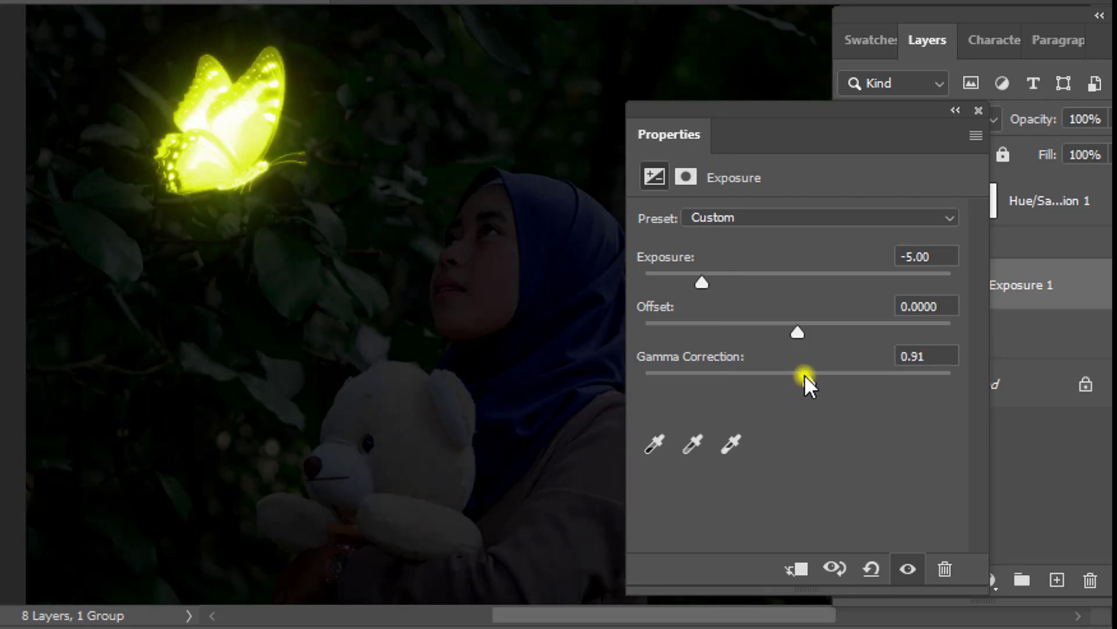
Step: Select the woman and teddy bear on Layer 1 with Select Subject, hiding Exposure 1 during the selection and showing it again
{"action": "left_click", "coordinate": [977, 106]}
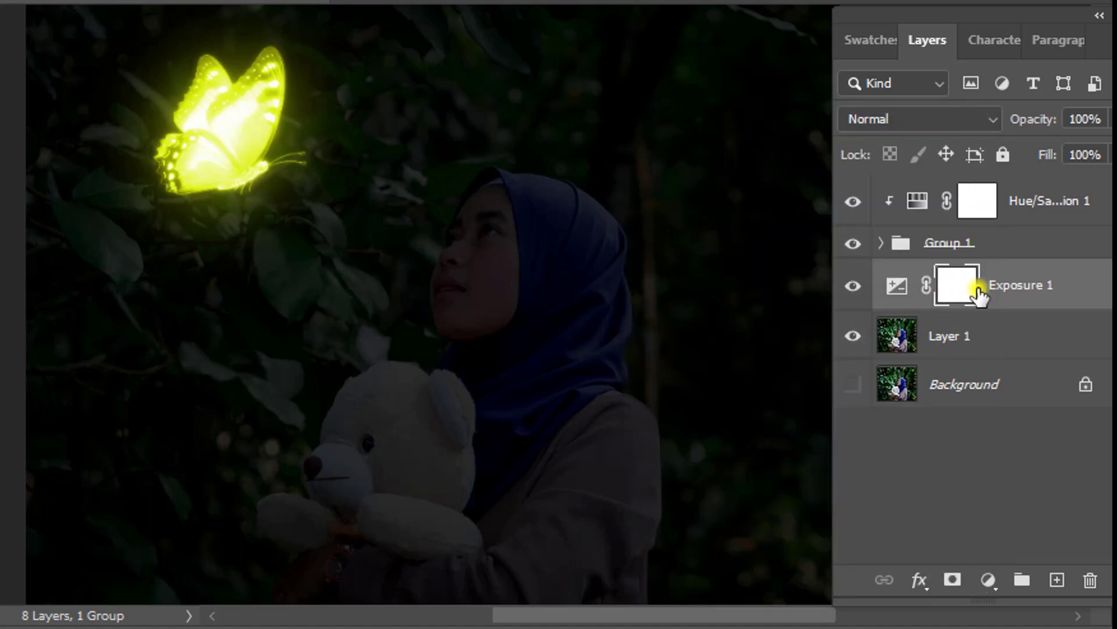
{"action": "left_click", "coordinate": [854, 285]}
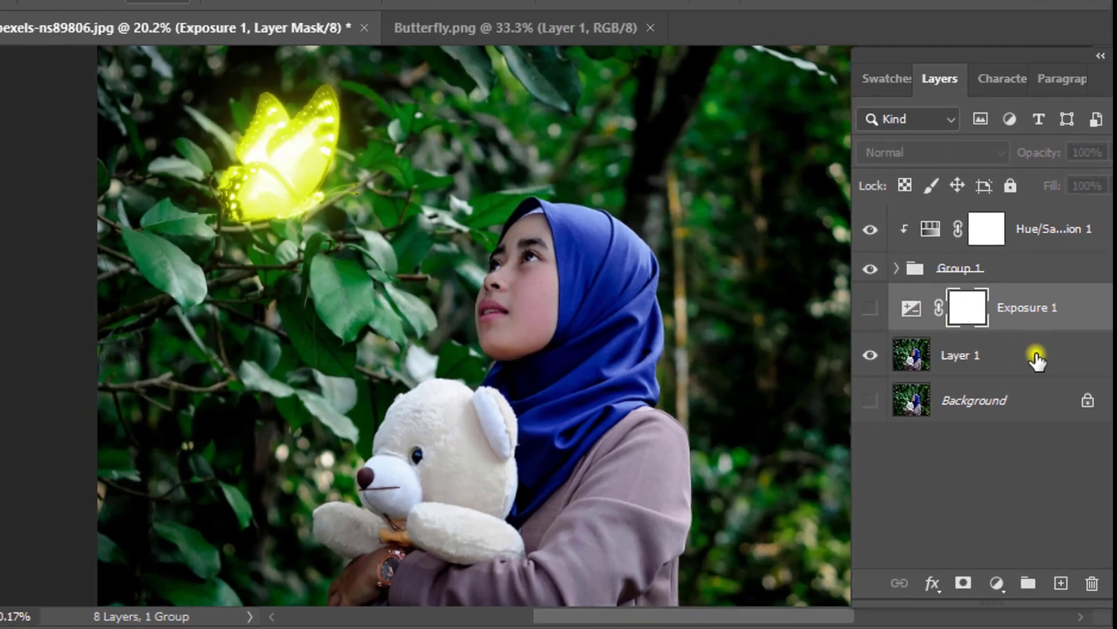
{"action": "left_click", "coordinate": [1030, 340]}
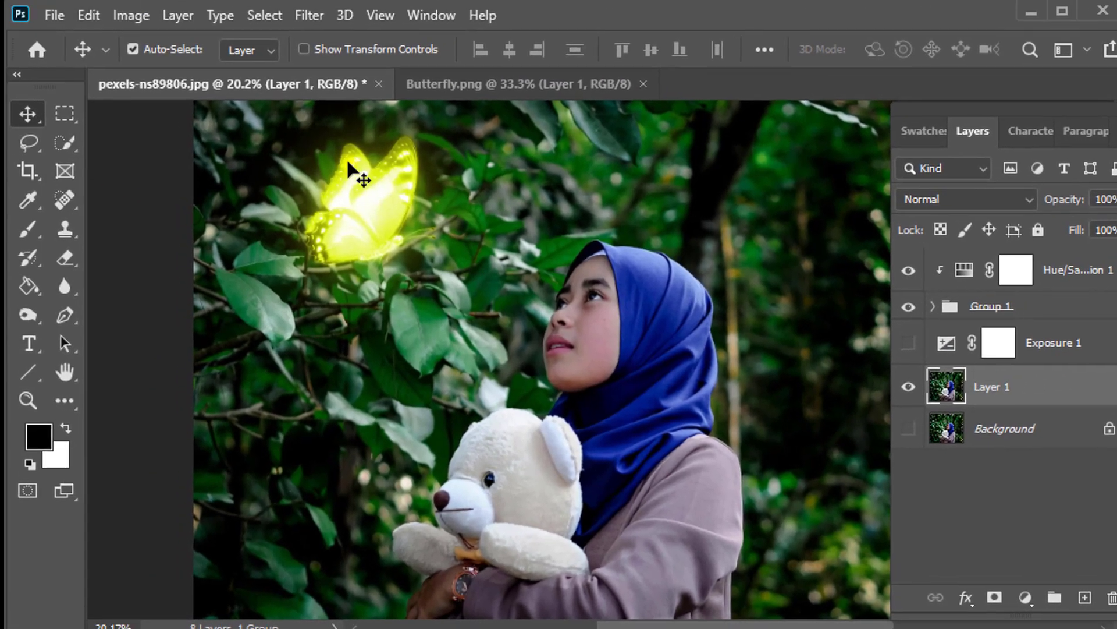
{"action": "left_click", "coordinate": [265, 15]}
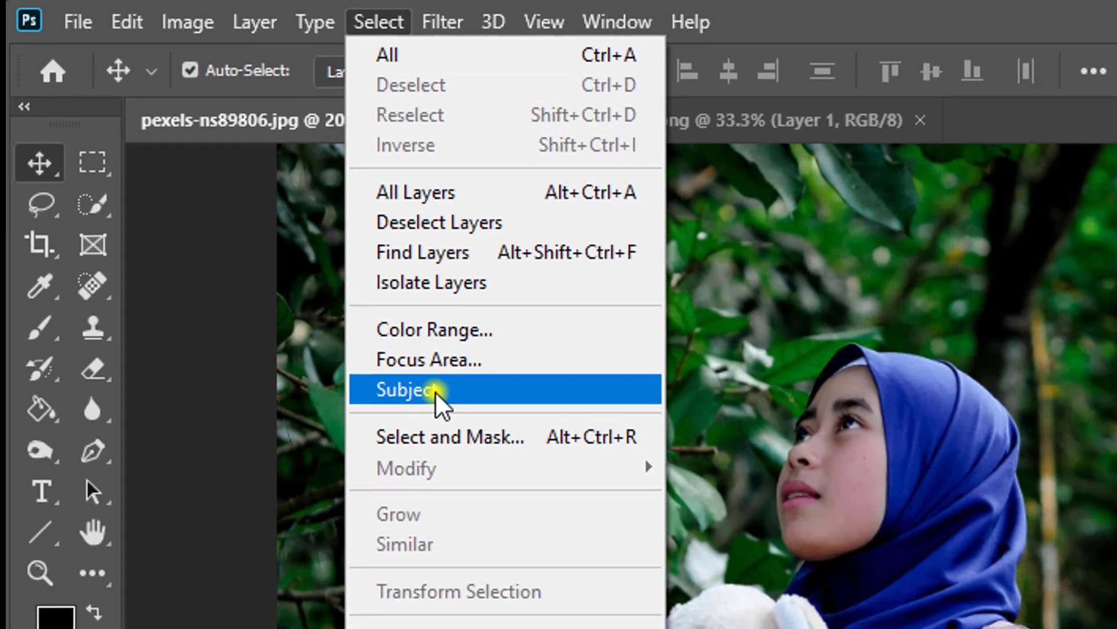
{"action": "left_click", "coordinate": [448, 402]}
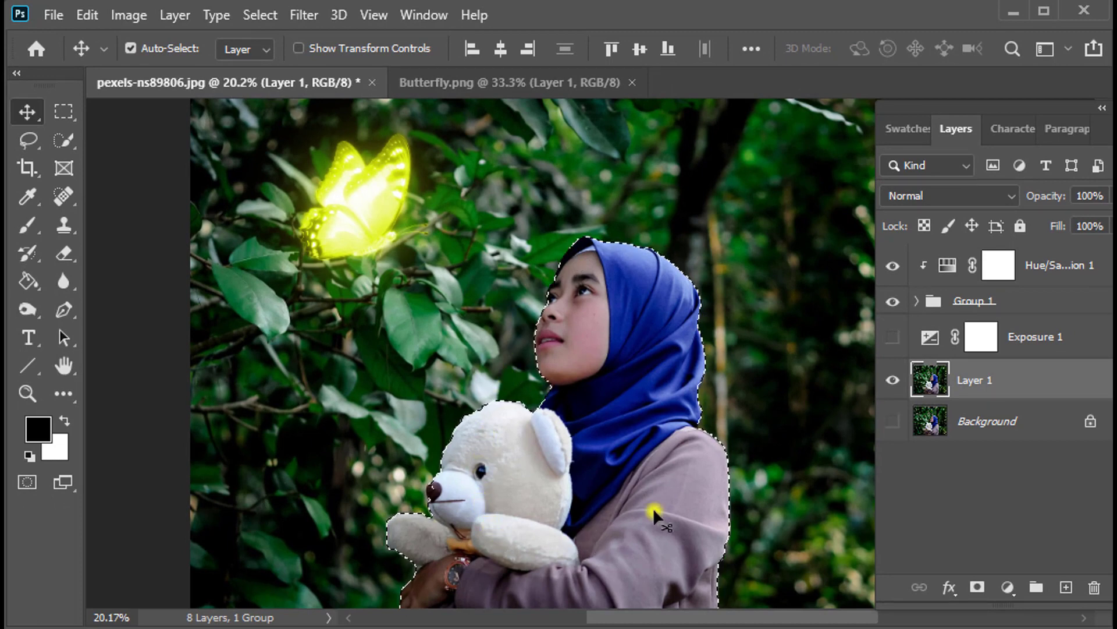
{"action": "left_click", "coordinate": [892, 337]}
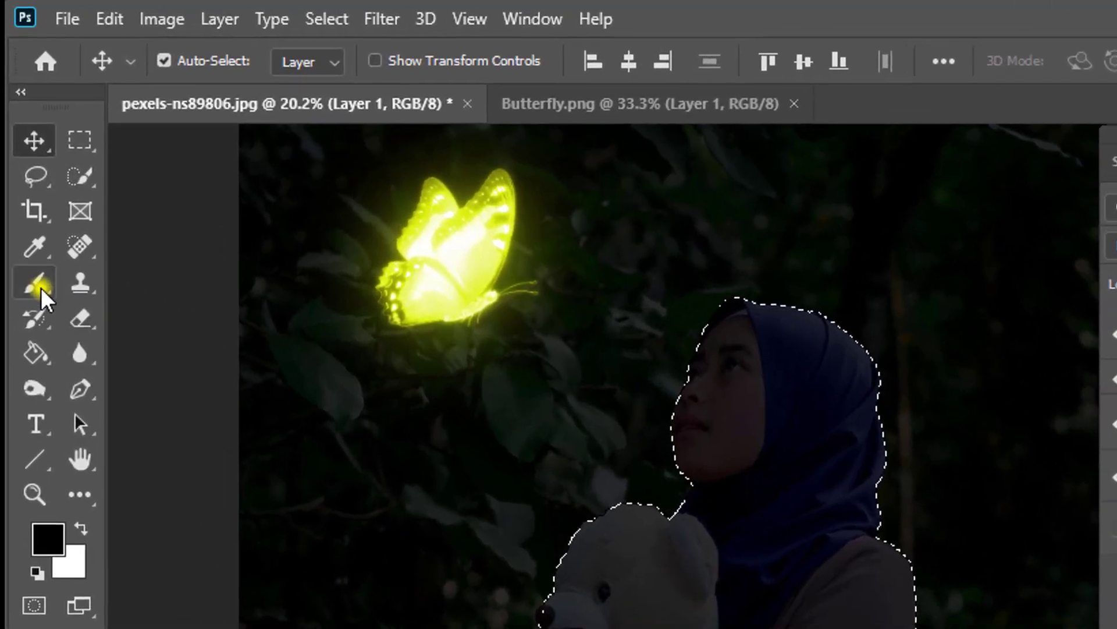
Step: Set up a soft 500 px Brush with 12% hardness, 50% opacity and 6% flow
{"action": "left_click", "coordinate": [38, 291]}
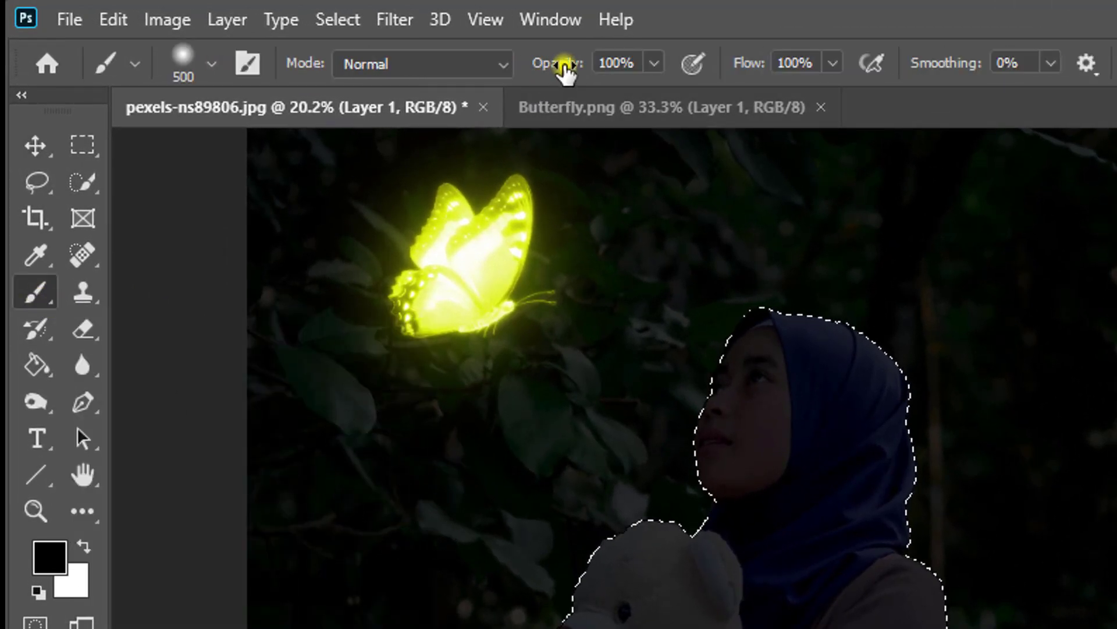
{"action": "mouse_move", "coordinate": [566, 68]}
{"action": "left_mouse_down"}
{"action": "mouse_move", "coordinate": [525, 64]}
{"action": "mouse_move", "coordinate": [558, 70]}
{"action": "left_mouse_up"}
{"action": "left_click", "coordinate": [830, 63]}
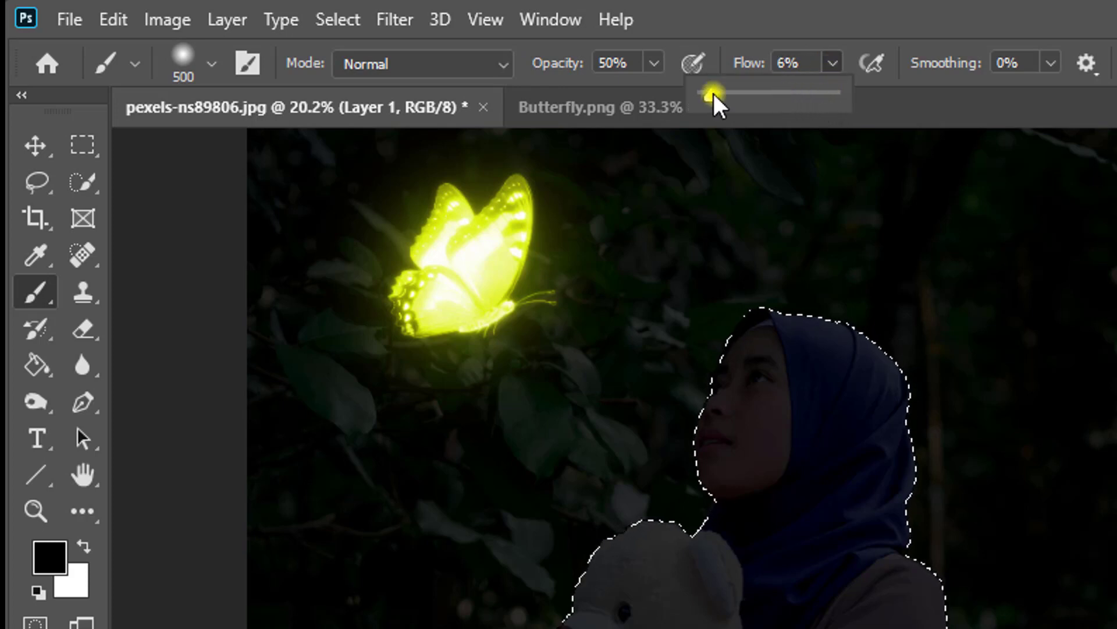
{"action": "left_click", "coordinate": [209, 64]}
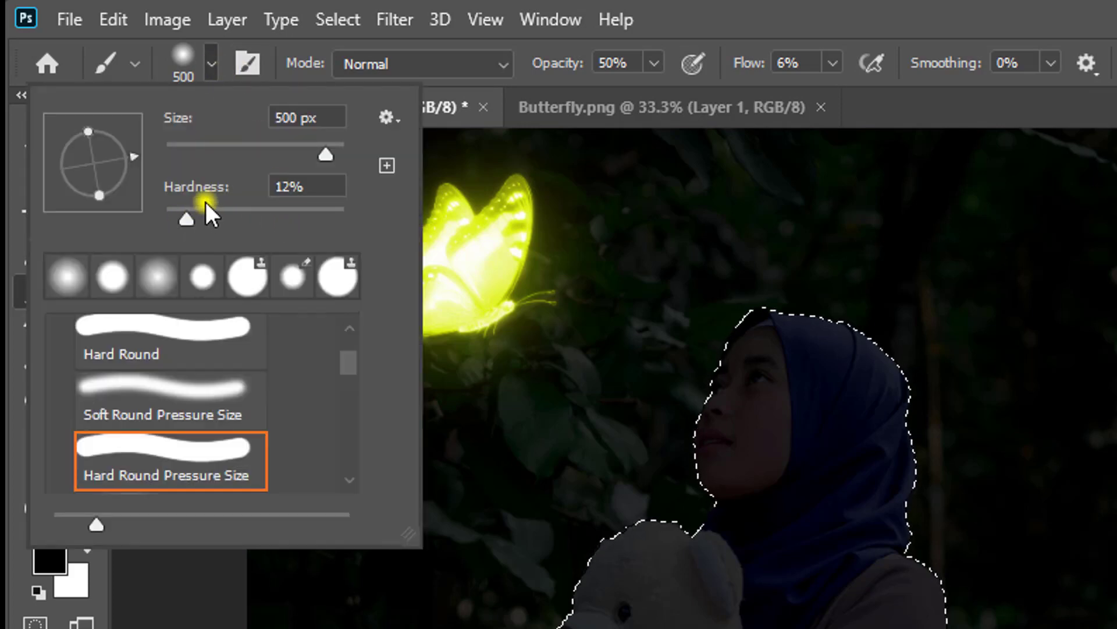
{"action": "left_click", "coordinate": [211, 62]}
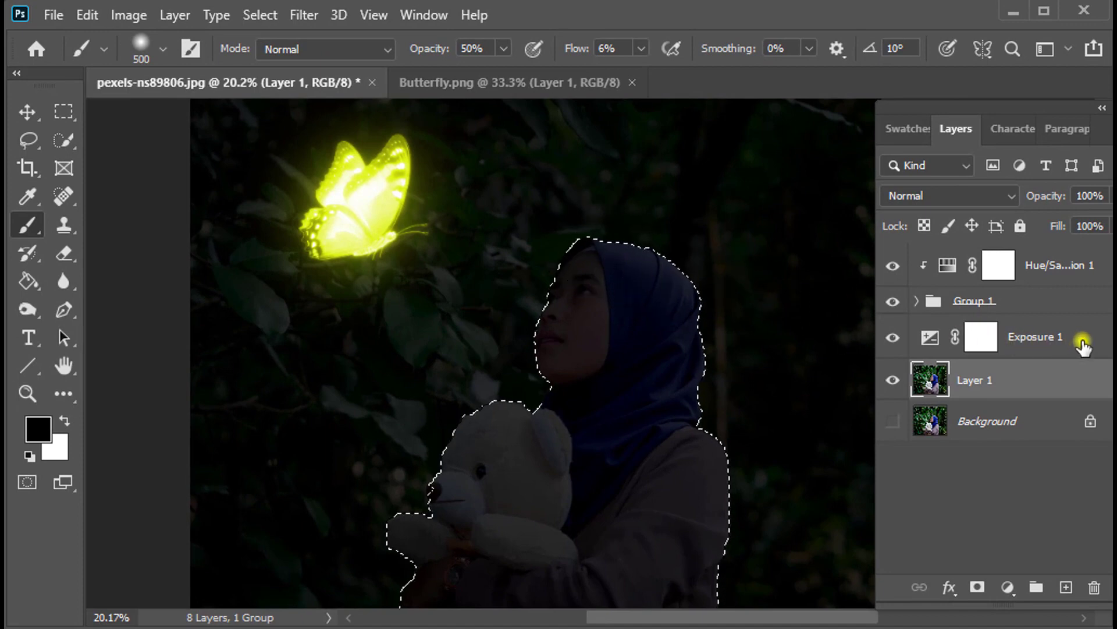
Step: Paint black on the Exposure 1 mask over the face and teddy bear to brighten them within the selection
{"action": "left_click", "coordinate": [1082, 347]}
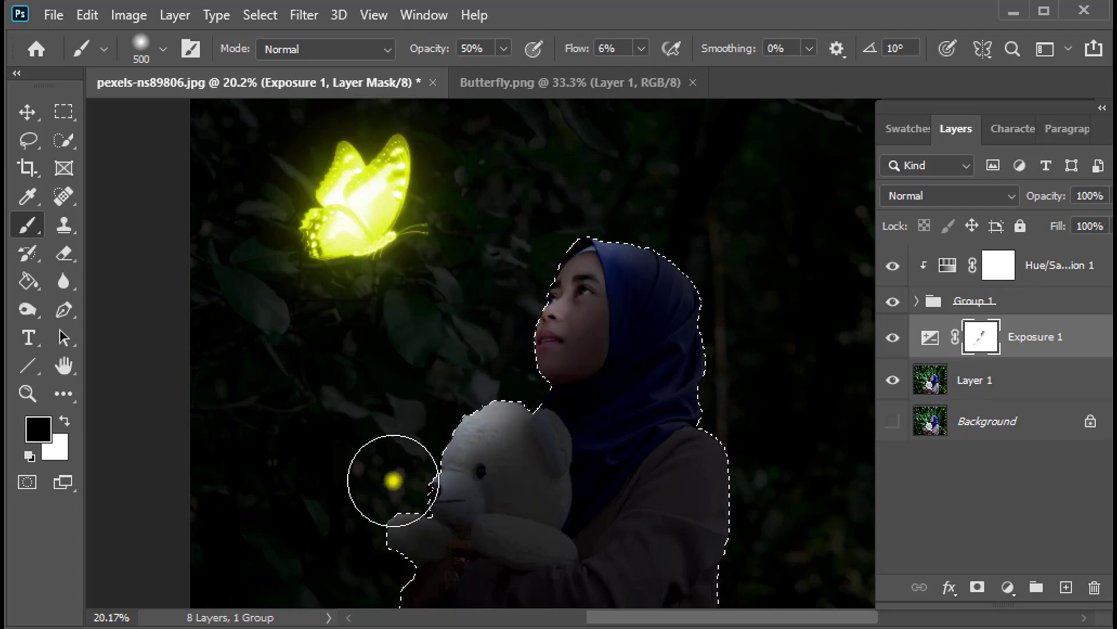
{"action": "left_click_drag", "start_coordinate": [480, 460], "coordinate": [534, 403]}
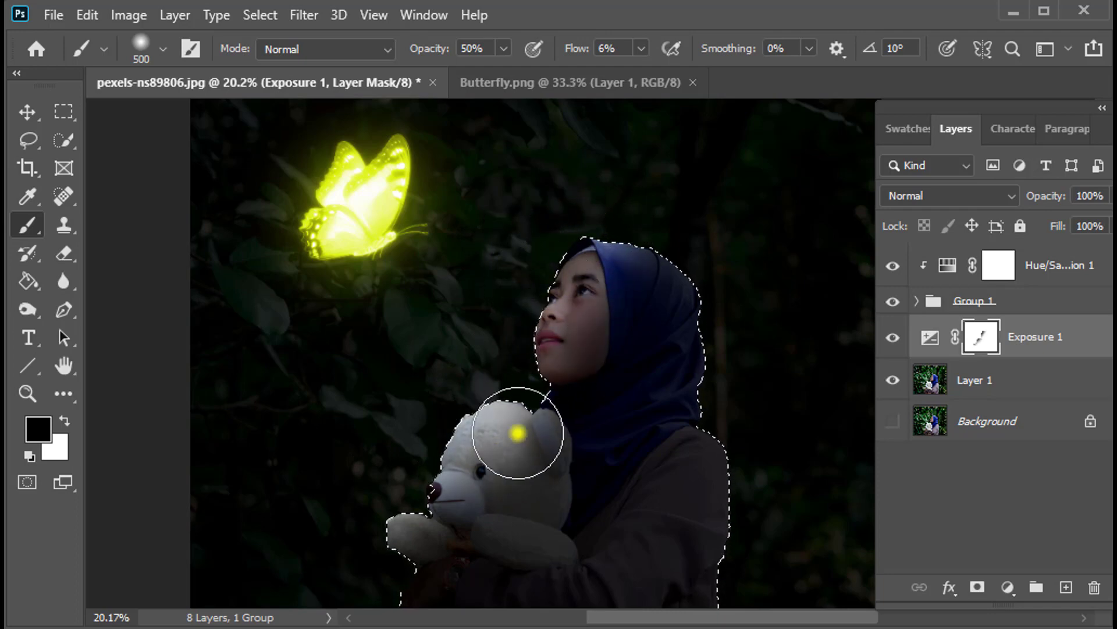
{"action": "mouse_move", "coordinate": [521, 393]}
{"action": "left_mouse_down"}
{"action": "mouse_move", "coordinate": [475, 423]}
{"action": "mouse_move", "coordinate": [536, 499]}
{"action": "left_mouse_up"}
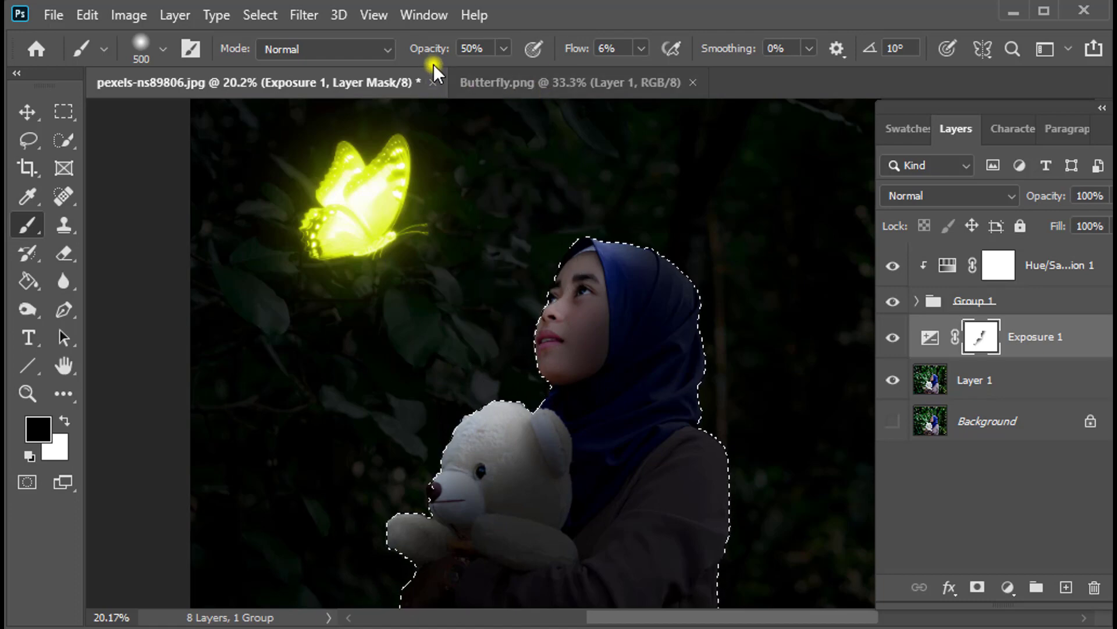
Step: Brighten the headscarf and the bear's face and arms on the Exposure 1 mask with the brush at 32% opacity, and deselect
{"action": "left_click_drag", "start_coordinate": [424, 56], "coordinate": [434, 56]}
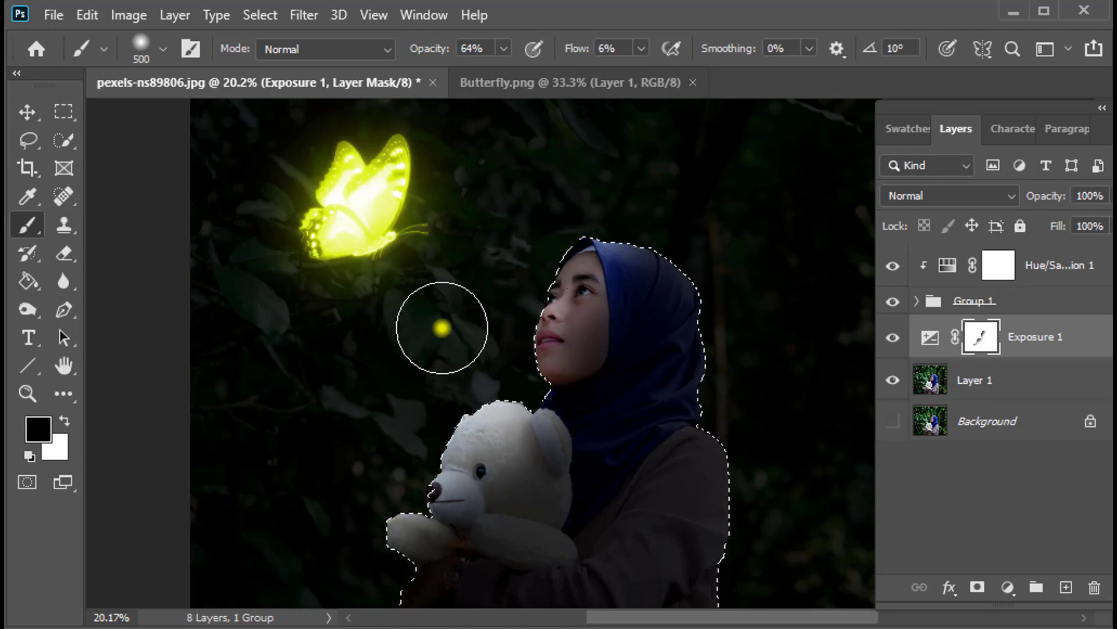
{"action": "left_click_drag", "start_coordinate": [439, 46], "coordinate": [411, 57]}
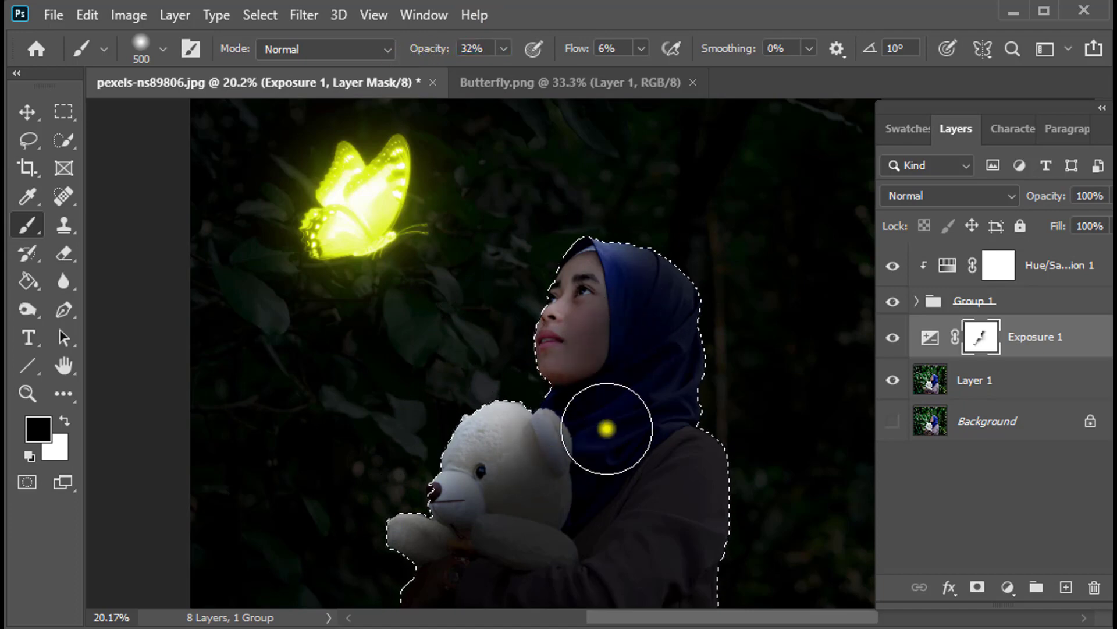
{"action": "mouse_move", "coordinate": [498, 540]}
{"action": "left_mouse_down"}
{"action": "mouse_move", "coordinate": [580, 502]}
{"action": "mouse_move", "coordinate": [615, 437]}
{"action": "mouse_move", "coordinate": [541, 477]}
{"action": "mouse_move", "coordinate": [507, 517]}
{"action": "mouse_move", "coordinate": [633, 381]}
{"action": "mouse_move", "coordinate": [523, 442]}
{"action": "mouse_move", "coordinate": [466, 500]}
{"action": "left_mouse_up"}
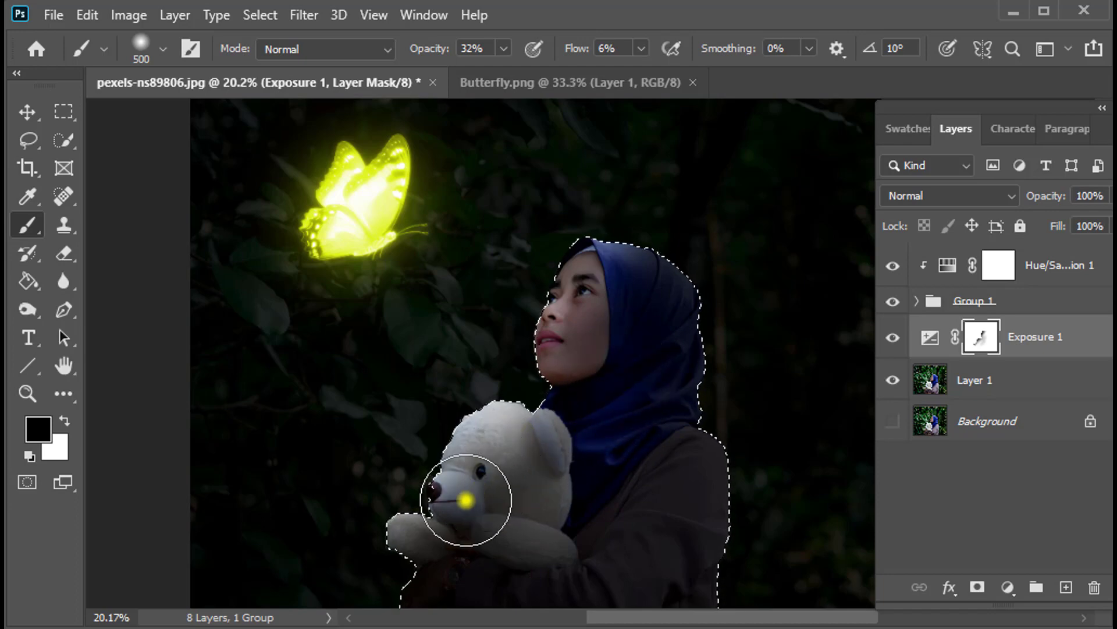
{"action": "mouse_move", "coordinate": [425, 548]}
{"action": "left_mouse_down"}
{"action": "mouse_move", "coordinate": [512, 500]}
{"action": "mouse_move", "coordinate": [519, 441]}
{"action": "mouse_move", "coordinate": [450, 482]}
{"action": "left_mouse_up"}
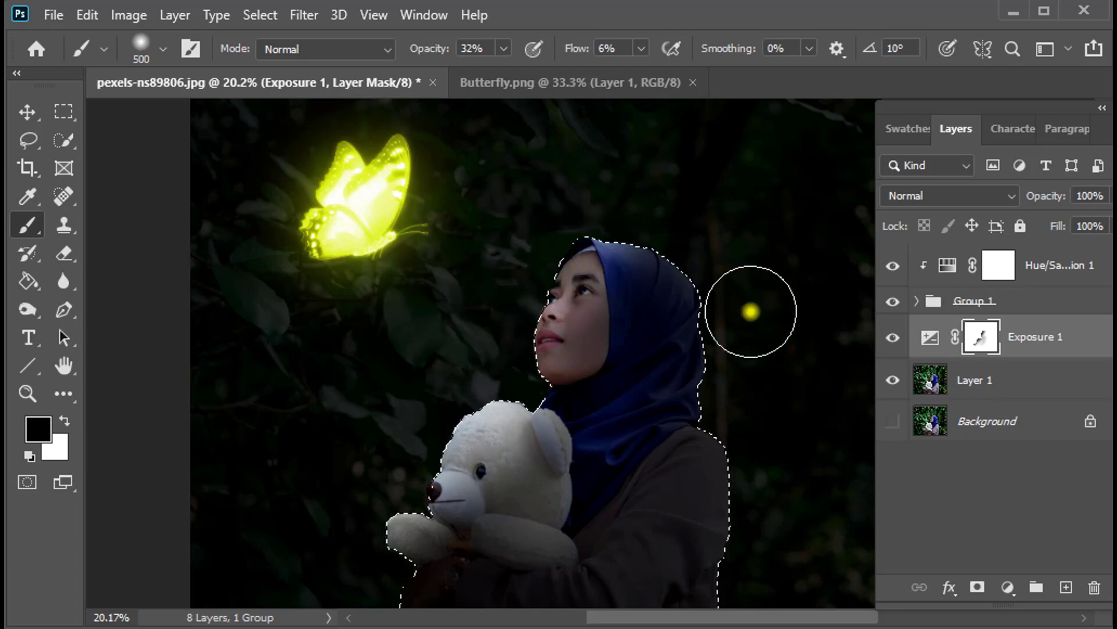
{"action": "key", "text": "ctrl+d"}
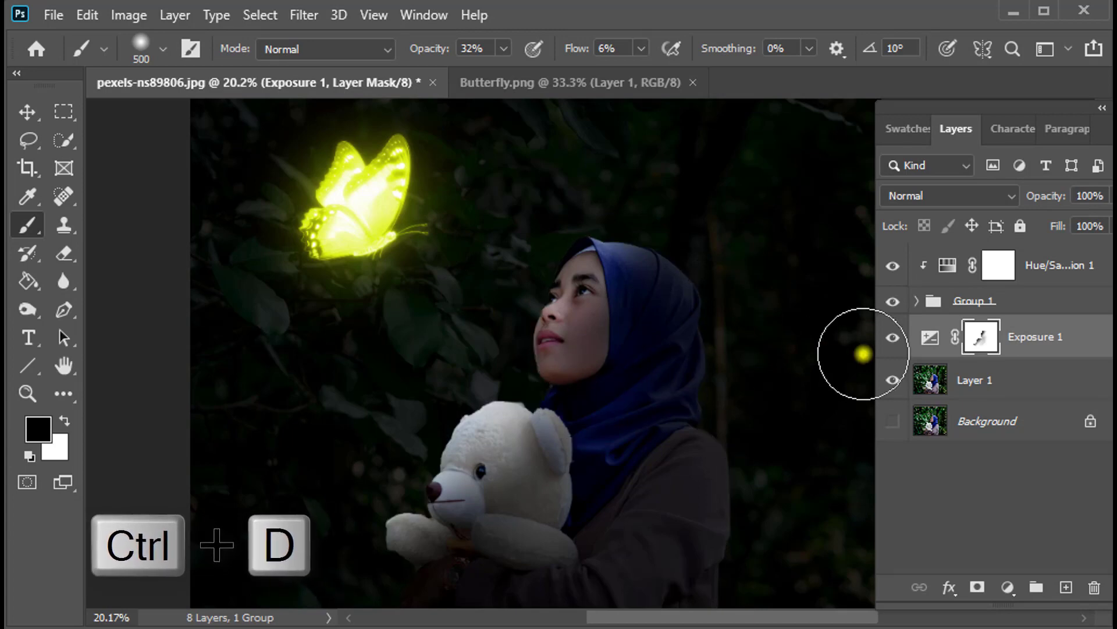
Step: Duplicate Hue/Saturation 1, place the copy between Group 1 and Exposure 1, and invert its mask to black
{"action": "left_click", "coordinate": [1068, 263]}
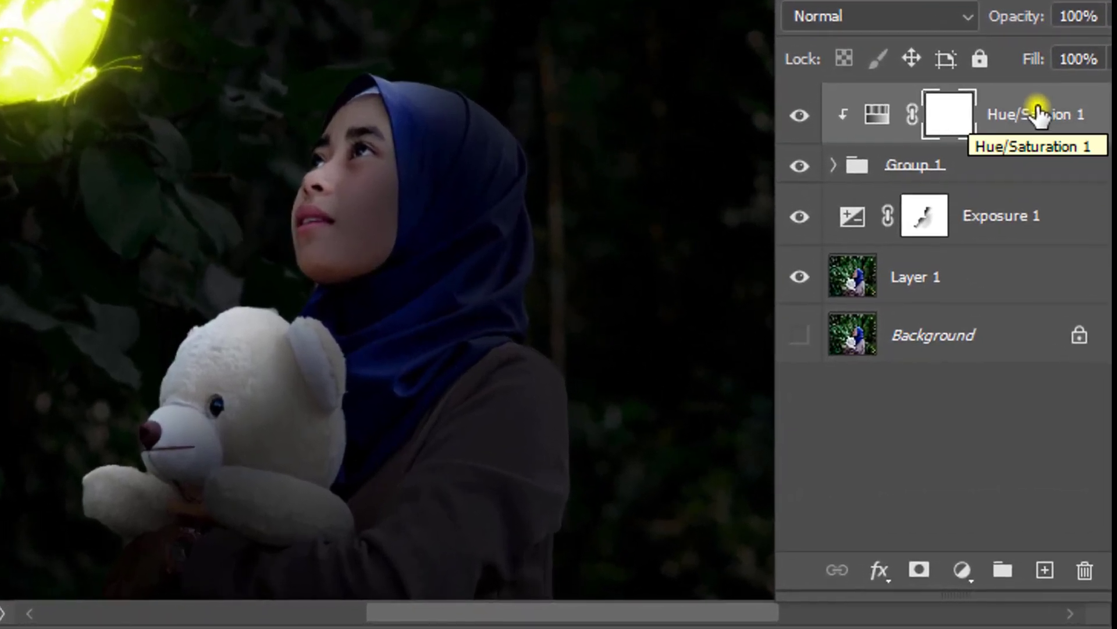
{"action": "key", "text": "ctrl+j"}
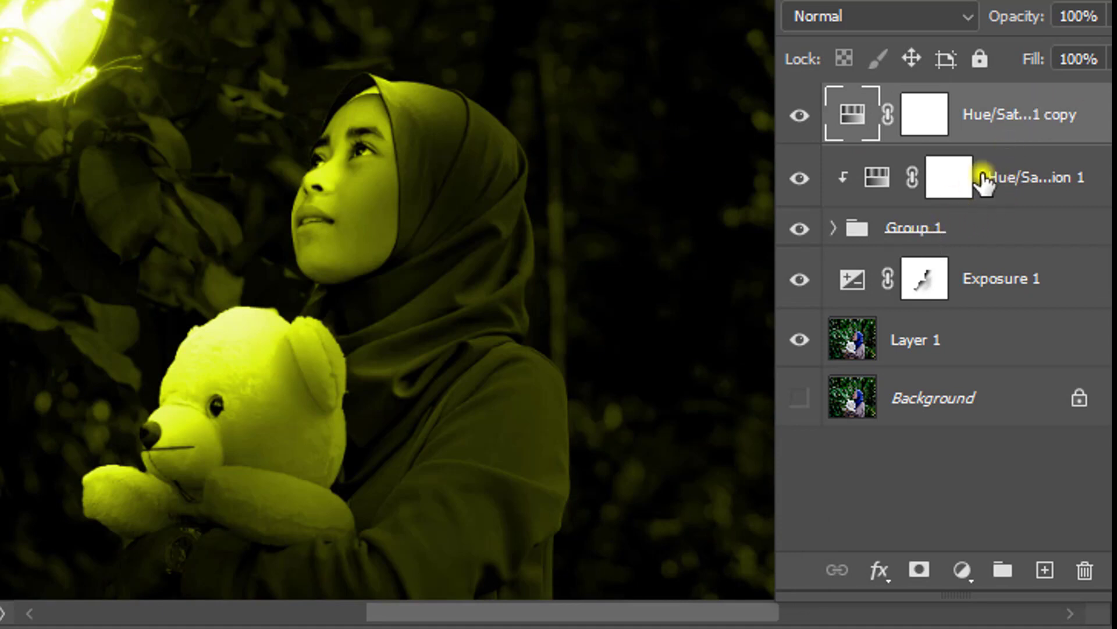
{"action": "left_click_drag", "start_coordinate": [1026, 113], "coordinate": [1010, 244]}
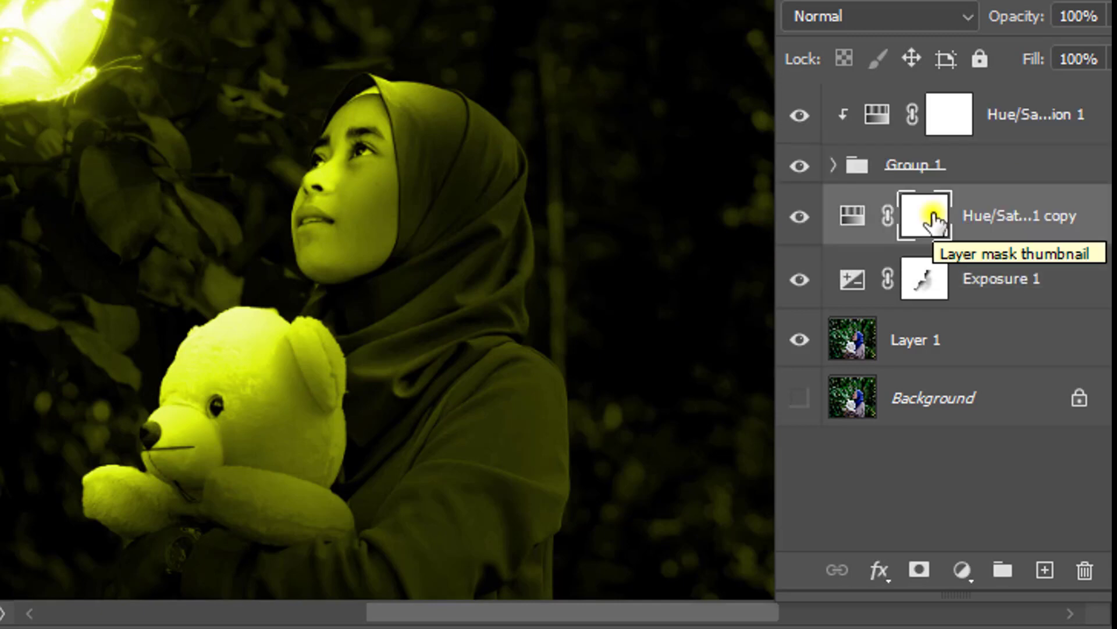
{"action": "key", "text": "ctrl+i"}
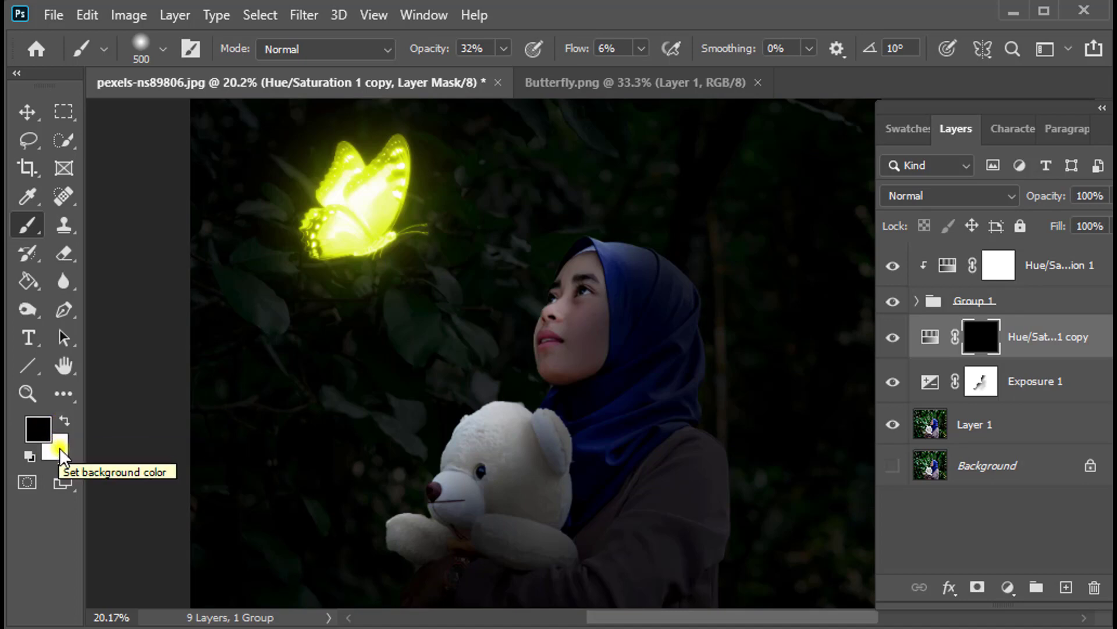
Step: Paint white on the copied Hue/Saturation mask over the face, headscarf, bear and nearby leaves, using 500 and 300 px brushes at 32% to 58% opacity
{"action": "left_click", "coordinate": [66, 416]}
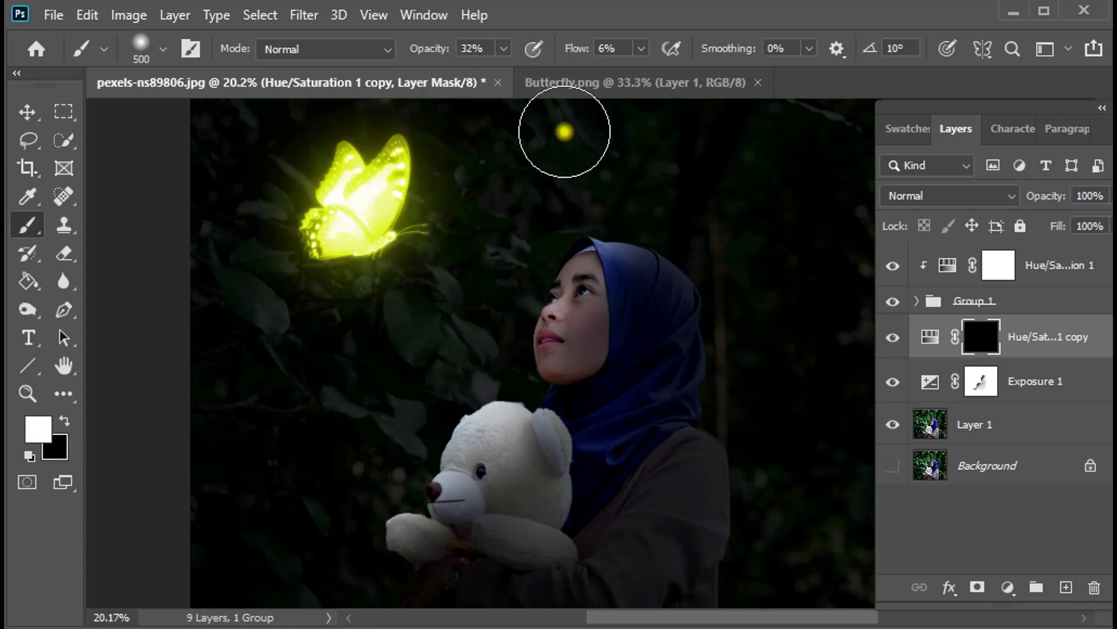
{"action": "mouse_move", "coordinate": [551, 248]}
{"action": "left_mouse_down"}
{"action": "mouse_move", "coordinate": [512, 295]}
{"action": "mouse_move", "coordinate": [548, 253]}
{"action": "mouse_move", "coordinate": [548, 277]}
{"action": "mouse_move", "coordinate": [499, 369]}
{"action": "mouse_move", "coordinate": [516, 307]}
{"action": "mouse_move", "coordinate": [557, 263]}
{"action": "mouse_move", "coordinate": [503, 321]}
{"action": "mouse_move", "coordinate": [392, 520]}
{"action": "mouse_move", "coordinate": [590, 238]}
{"action": "mouse_move", "coordinate": [515, 299]}
{"action": "mouse_move", "coordinate": [438, 429]}
{"action": "mouse_move", "coordinate": [513, 367]}
{"action": "mouse_move", "coordinate": [466, 405]}
{"action": "mouse_move", "coordinate": [509, 394]}
{"action": "mouse_move", "coordinate": [456, 448]}
{"action": "mouse_move", "coordinate": [515, 411]}
{"action": "mouse_move", "coordinate": [399, 565]}
{"action": "mouse_move", "coordinate": [440, 490]}
{"action": "mouse_move", "coordinate": [529, 409]}
{"action": "mouse_move", "coordinate": [458, 422]}
{"action": "mouse_move", "coordinate": [496, 412]}
{"action": "mouse_move", "coordinate": [468, 482]}
{"action": "mouse_move", "coordinate": [501, 440]}
{"action": "mouse_move", "coordinate": [491, 473]}
{"action": "mouse_move", "coordinate": [525, 416]}
{"action": "mouse_move", "coordinate": [472, 498]}
{"action": "mouse_move", "coordinate": [593, 339]}
{"action": "mouse_move", "coordinate": [602, 299]}
{"action": "mouse_move", "coordinate": [590, 265]}
{"action": "mouse_move", "coordinate": [504, 322]}
{"action": "left_mouse_up"}
{"action": "key", "text": "bracketleft"}
{"action": "key", "text": "bracketleft"}
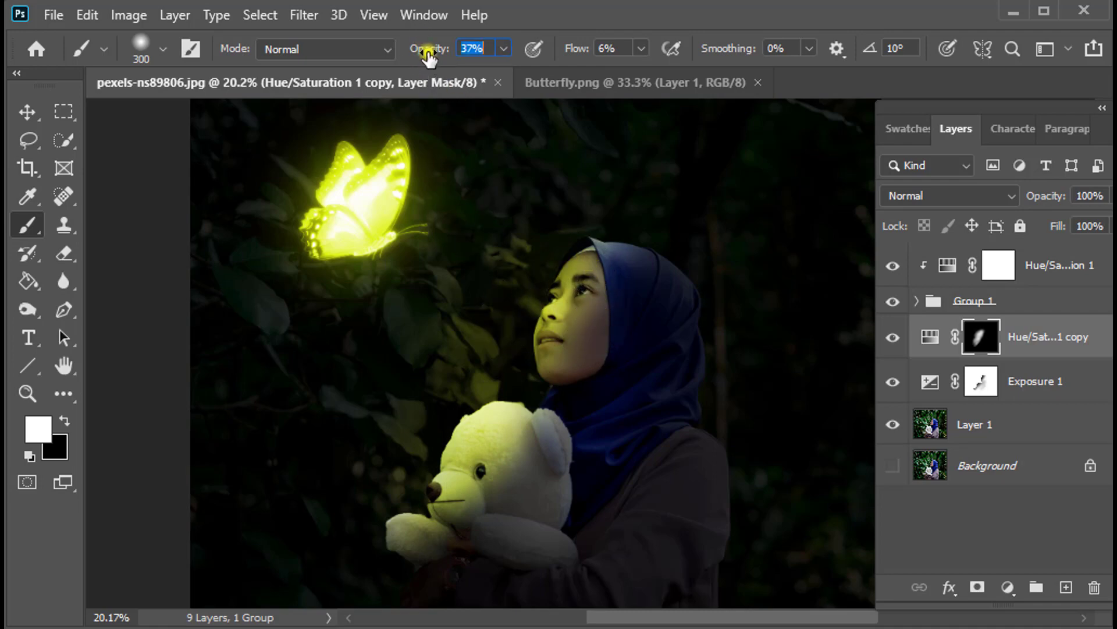
{"action": "left_click_drag", "start_coordinate": [428, 54], "coordinate": [451, 53]}
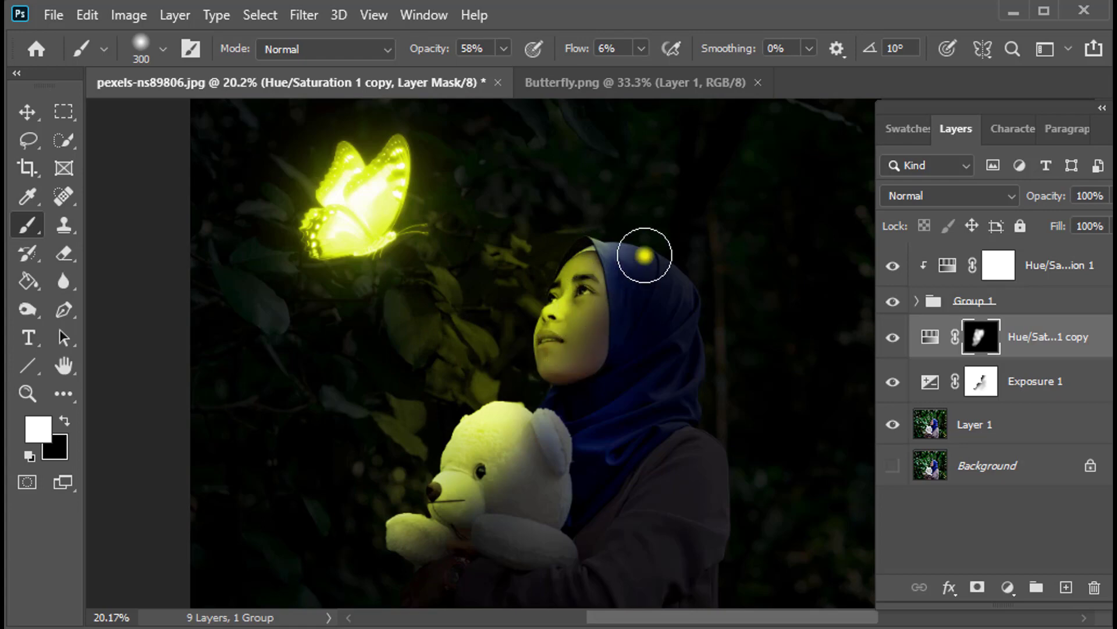
{"action": "left_click_drag", "start_coordinate": [442, 58], "coordinate": [420, 56]}
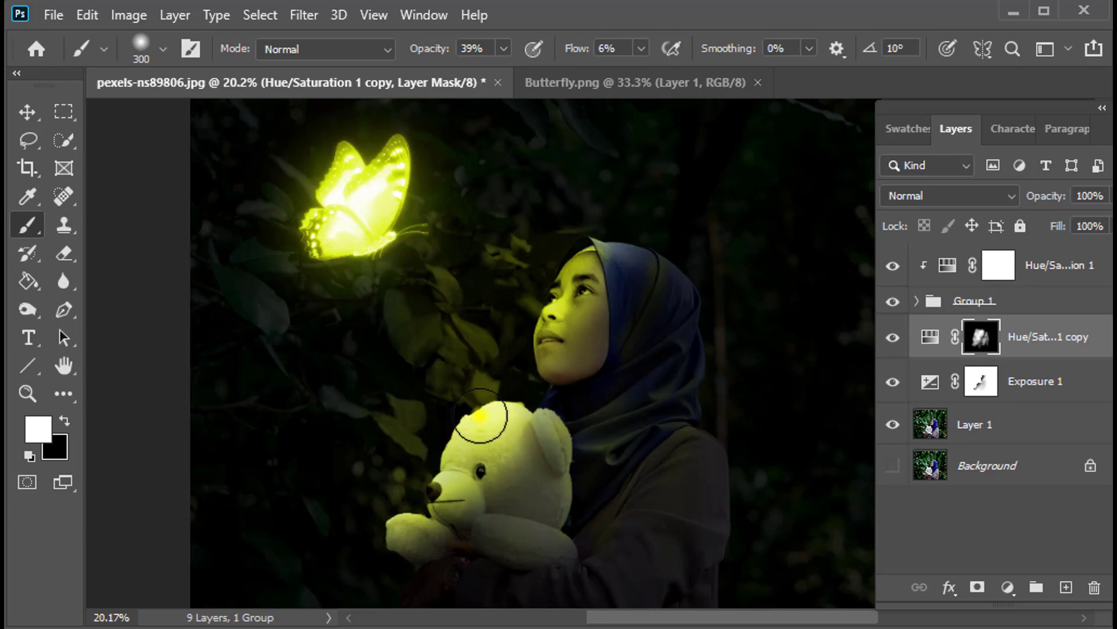
Step: Merge all layers from Hue/Saturation 1 down to Layer 1 and compare the merged result with the visible Background
{"action": "left_click", "coordinate": [1042, 268]}
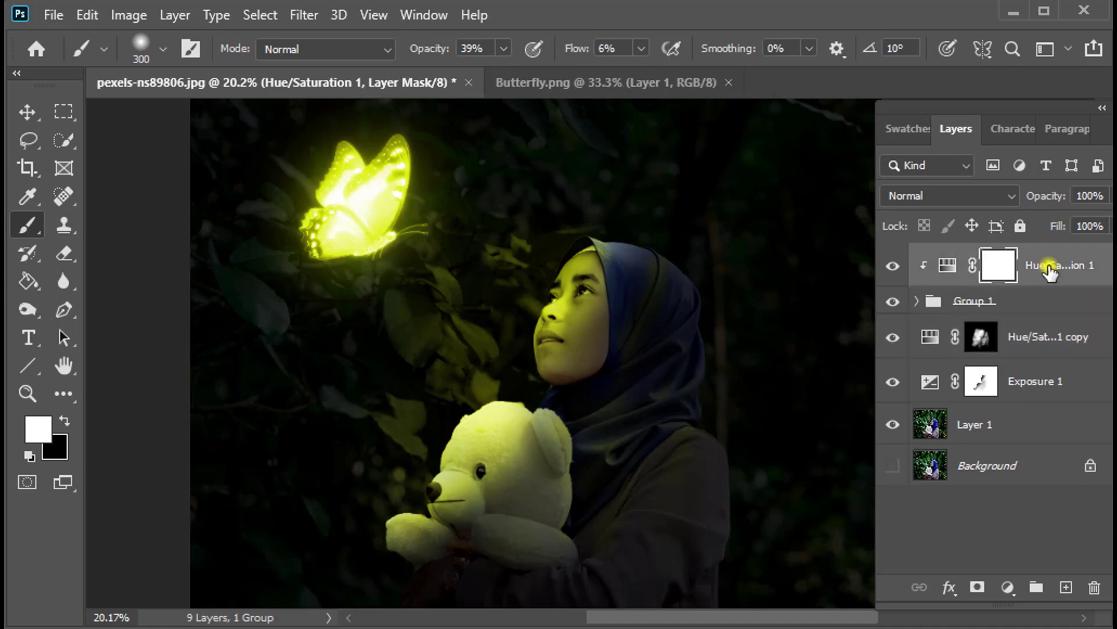
{"action": "left_click", "coordinate": [1040, 419]}
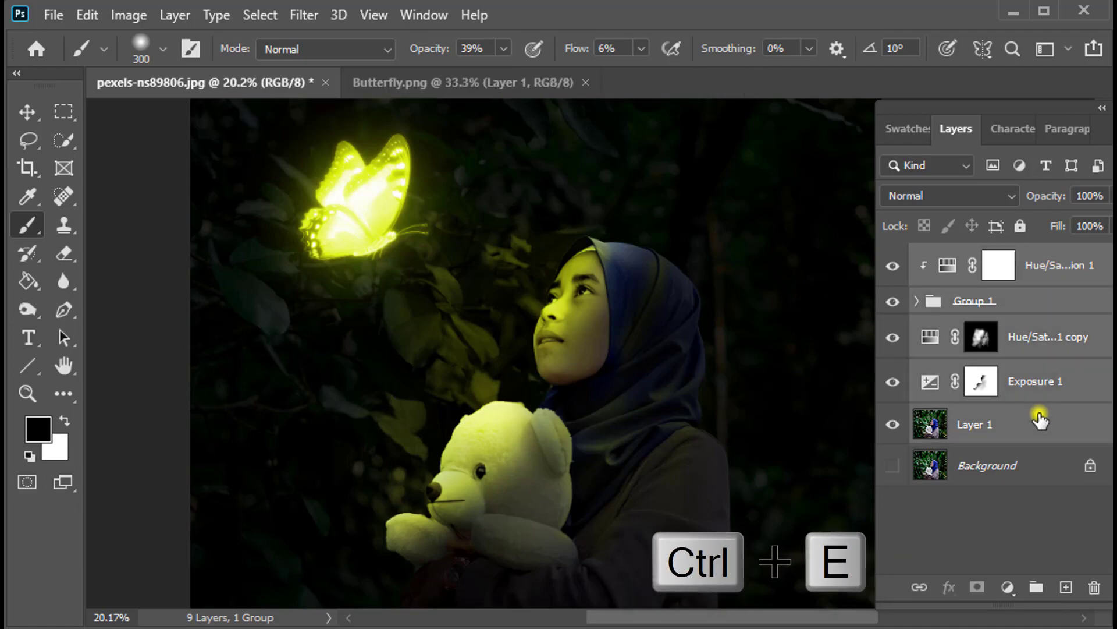
{"action": "key", "text": "ctrl+e"}
{"action": "left_click", "coordinate": [893, 305]}
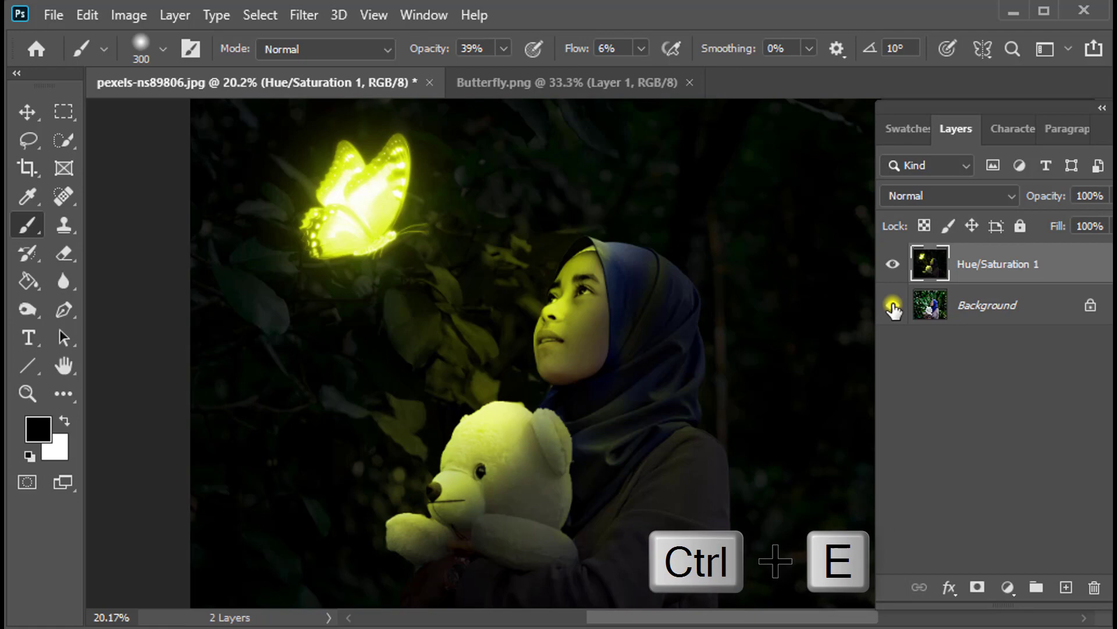
{"action": "left_click", "coordinate": [892, 265]}
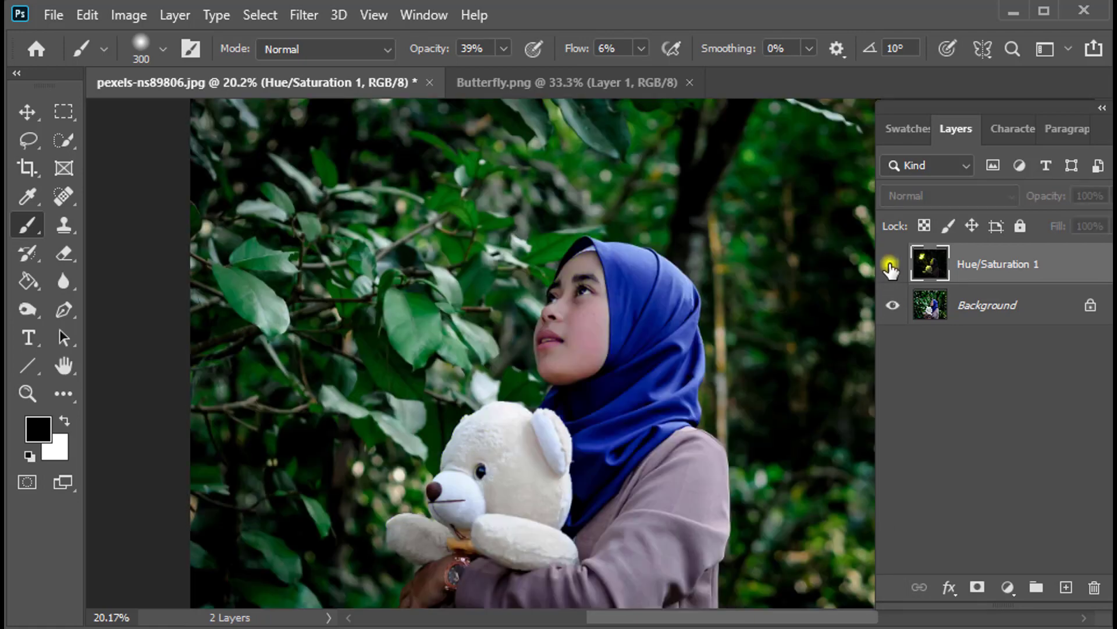
{"action": "left_click", "coordinate": [890, 267]}
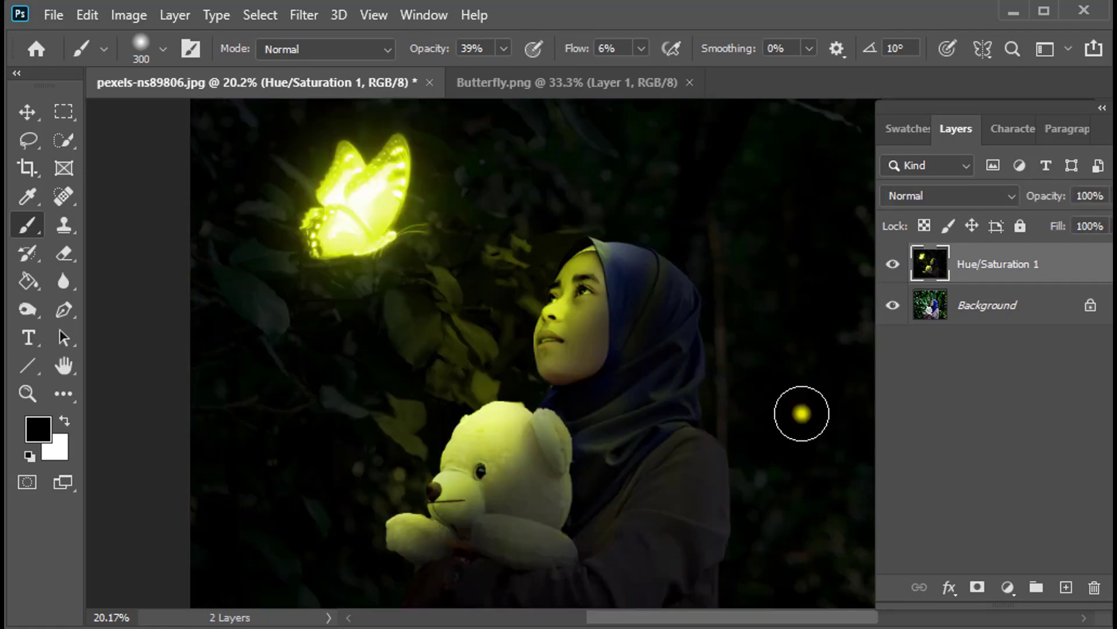